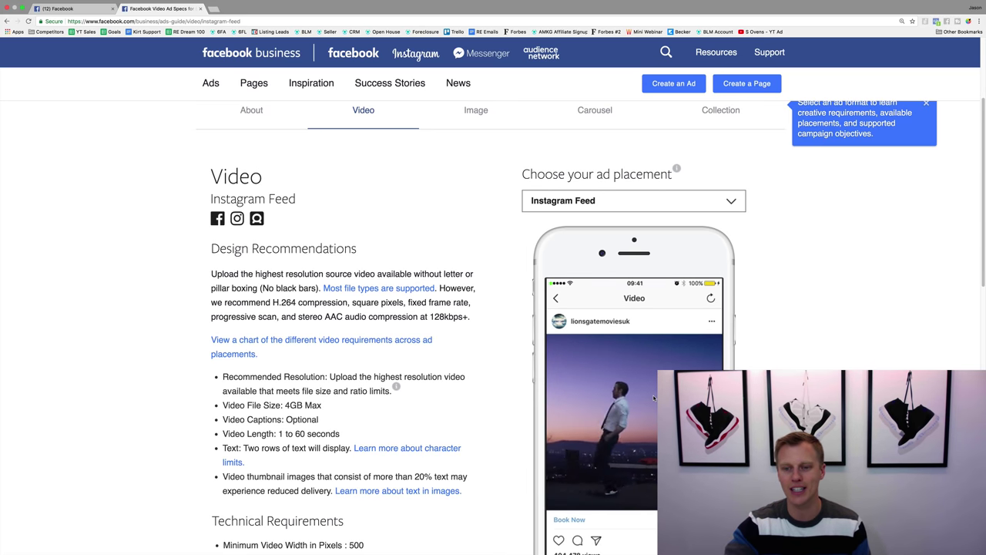
# Step: Examine the Instagram Feed video ad recommendations and technical requirements, especially the permitted video length
pyautogui.click(663, 200)
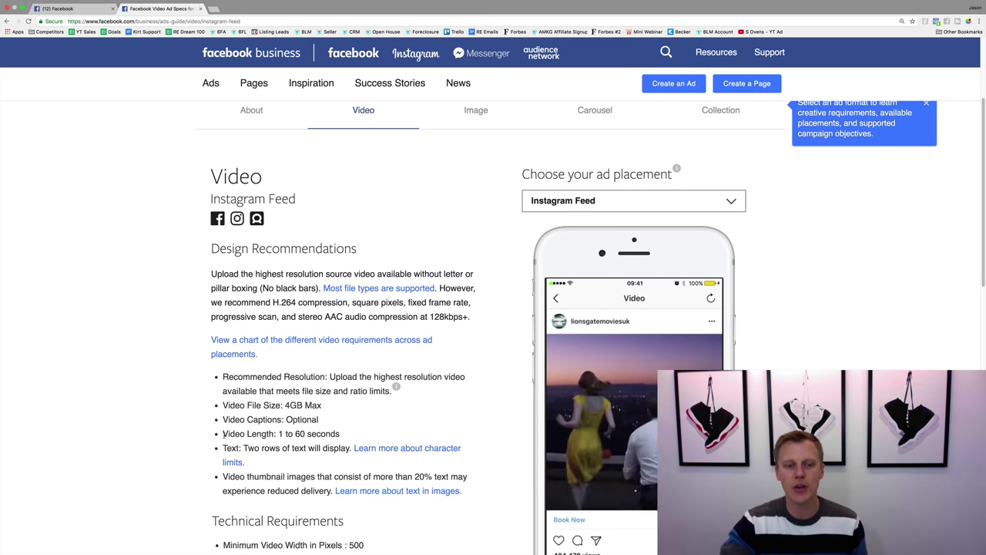
pyautogui.moveTo(223, 434); pyautogui.dragTo(294, 441)
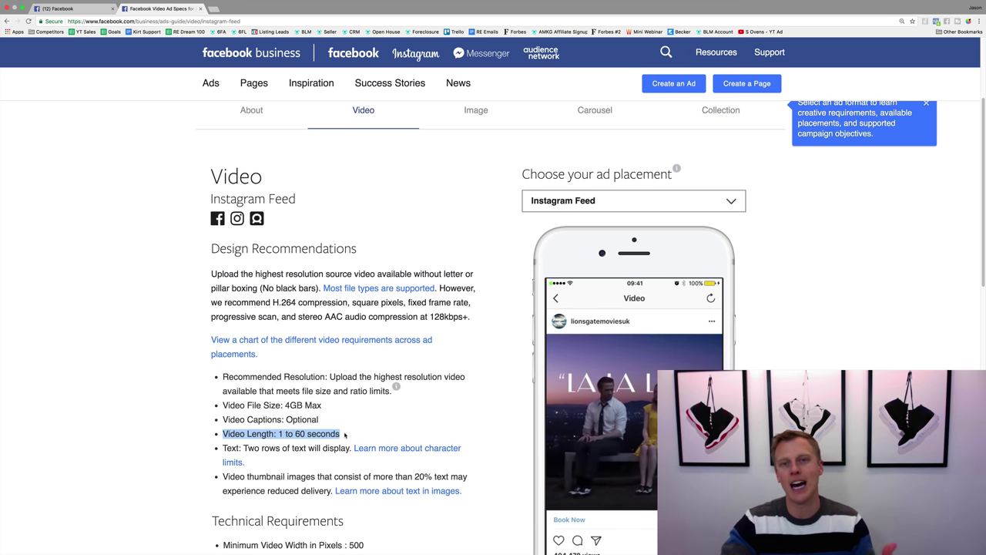
pyautogui.click(353, 431)
pyautogui.scroll(-5, 378, 408)
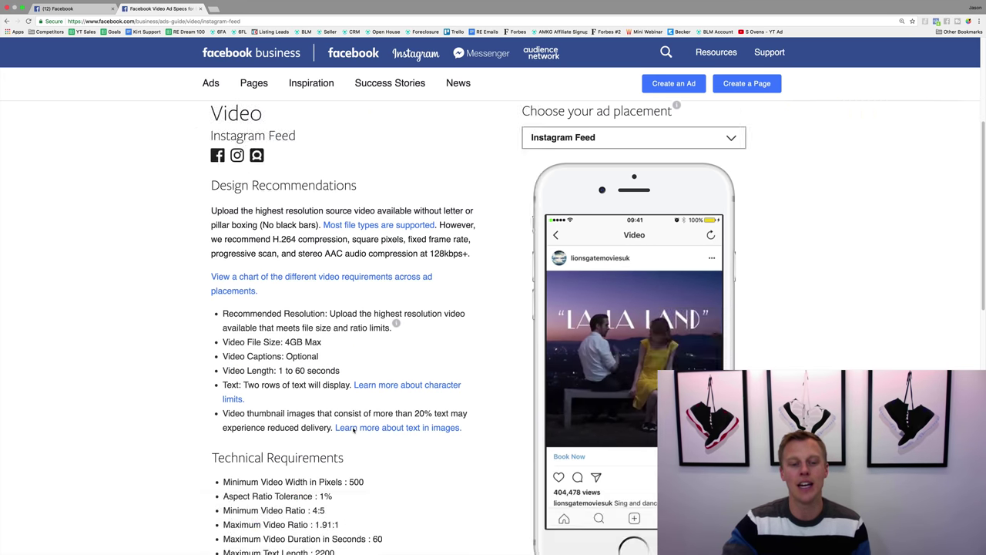
pyautogui.scroll(1, 389, 394)
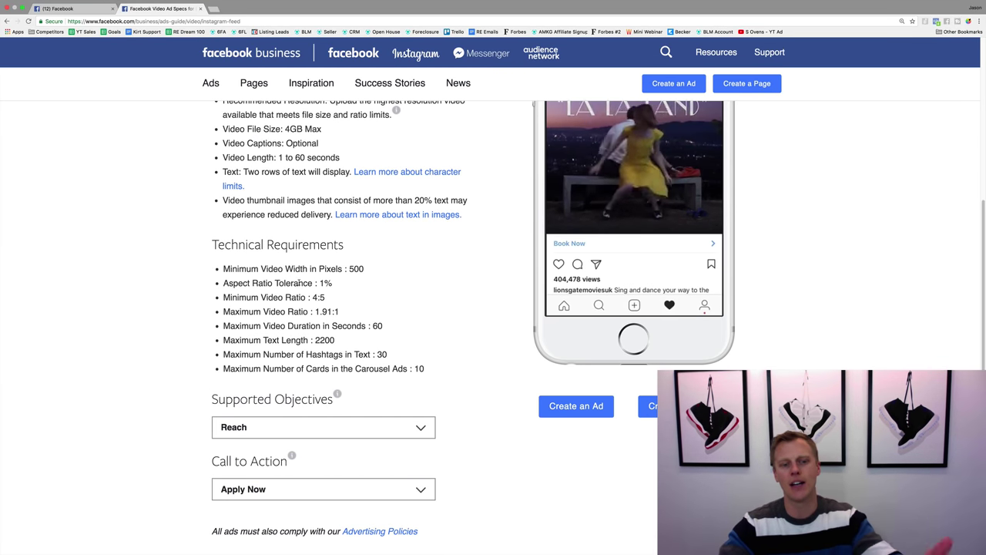
pyautogui.scroll(1, 306, 282)
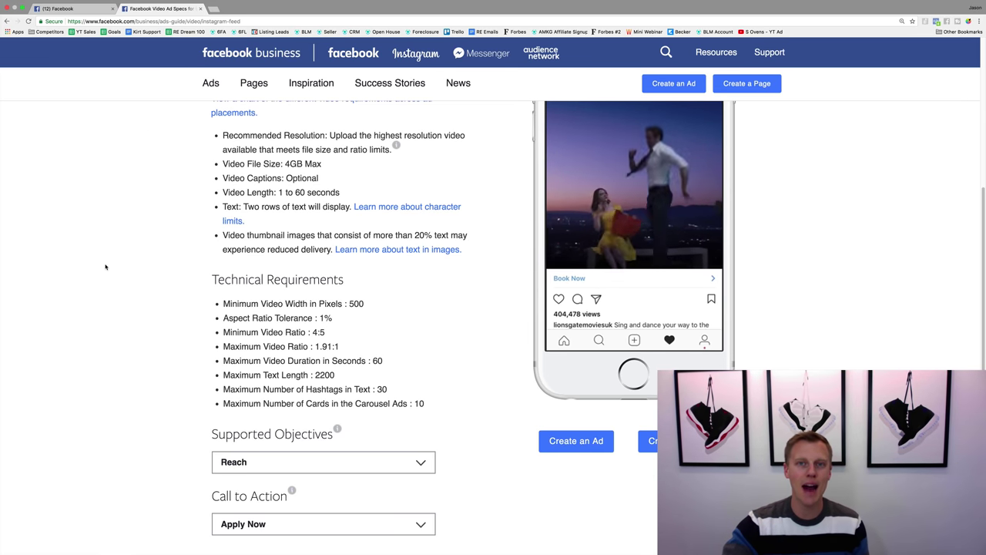
pyautogui.scroll(5, 105, 267)
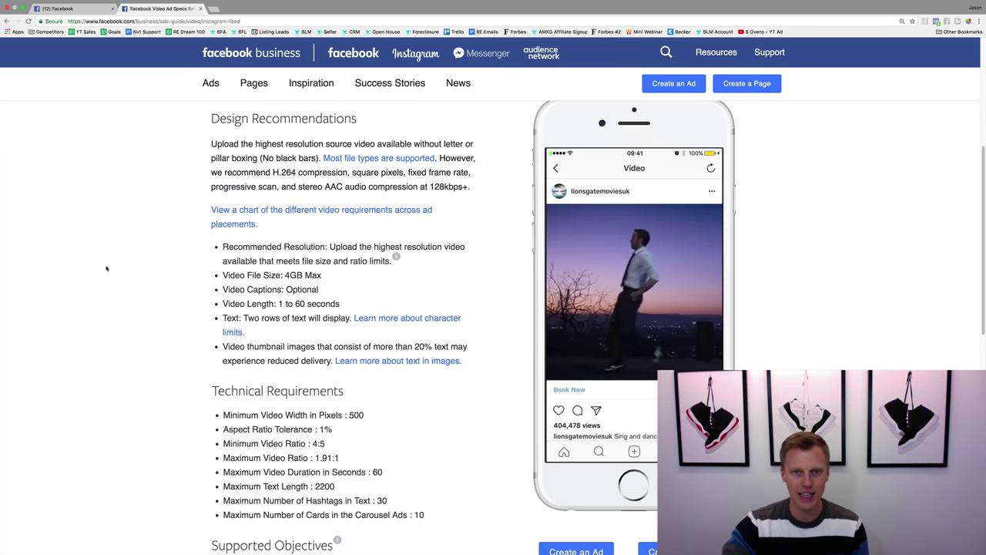
pyautogui.scroll(5, 107, 268)
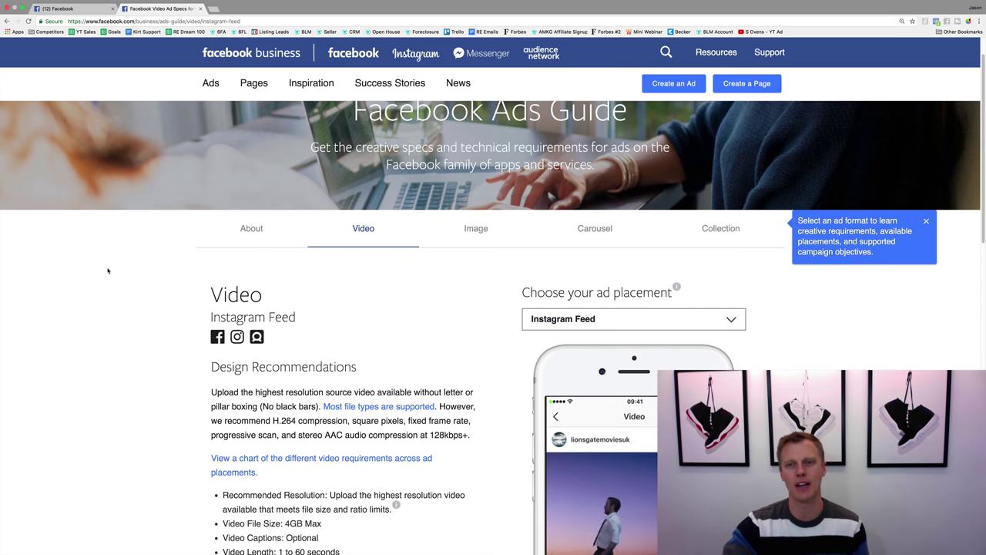
pyautogui.scroll(-1, 357, 278)
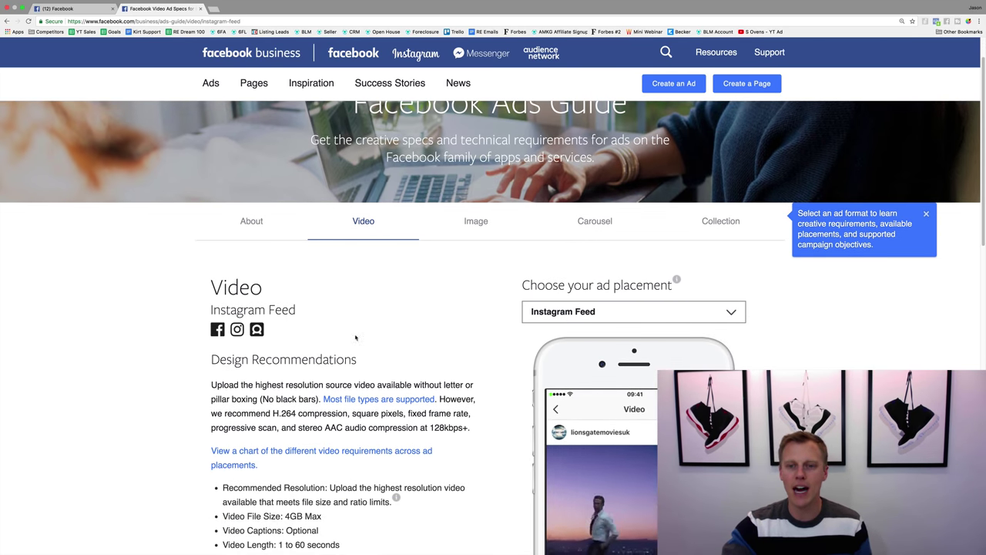
# Step: Show the video ad specs for the Instagram Stories placement and check the permitted video length
pyautogui.click(608, 312)
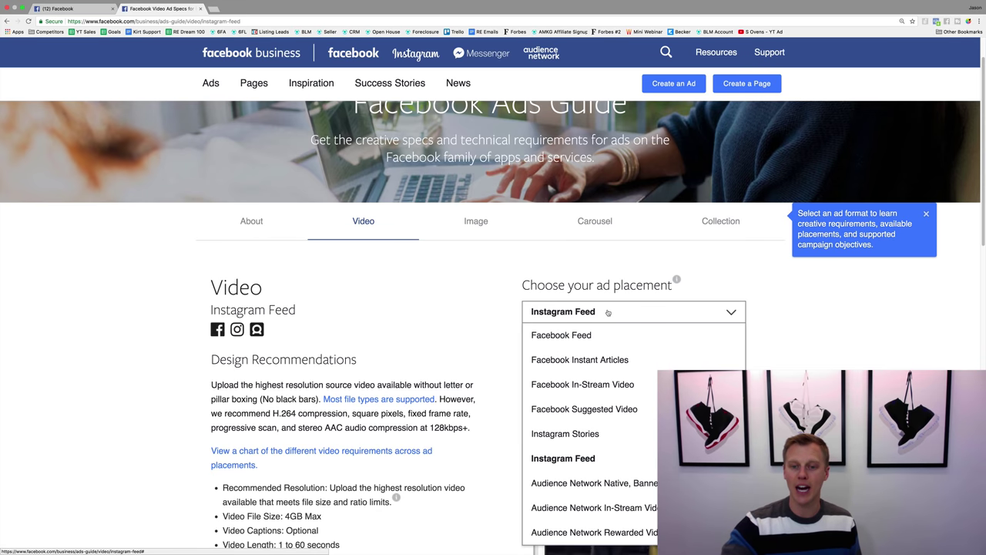
pyautogui.click(596, 432)
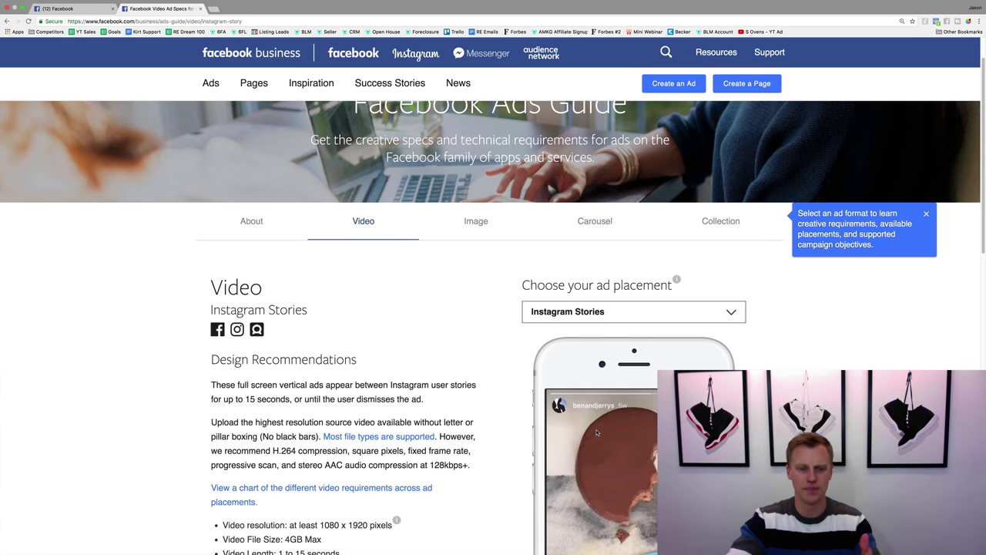
pyautogui.scroll(-4, 596, 433)
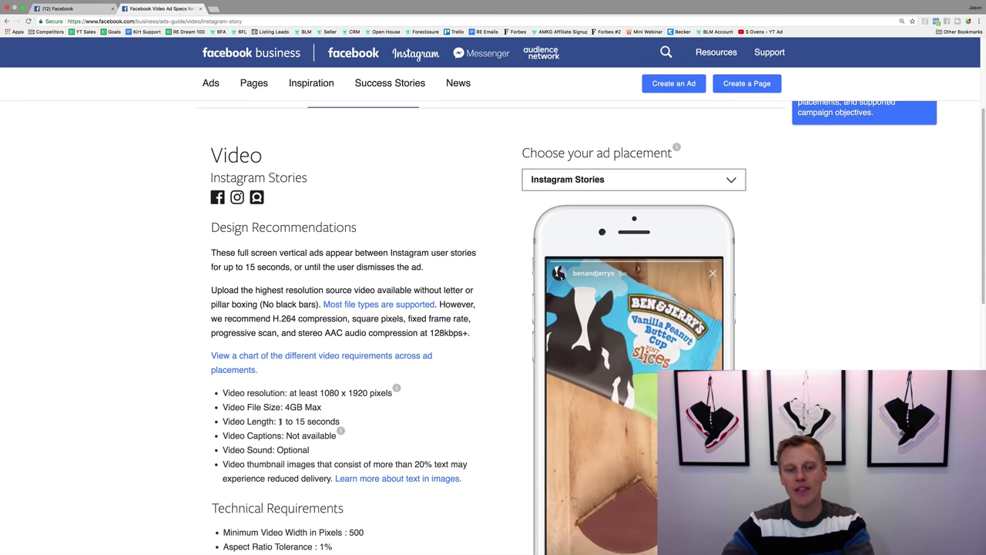
pyautogui.moveTo(279, 421); pyautogui.dragTo(306, 421)
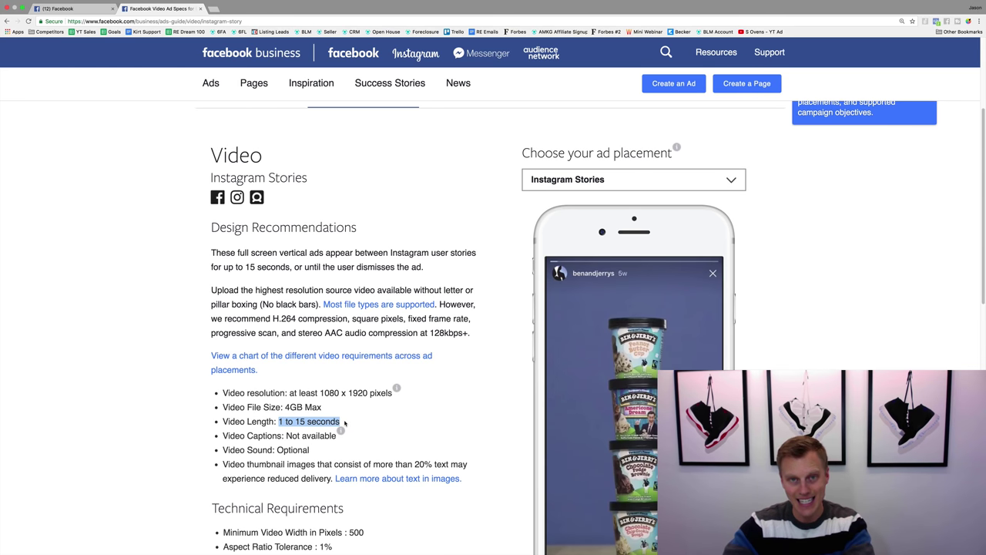
pyautogui.click(344, 422)
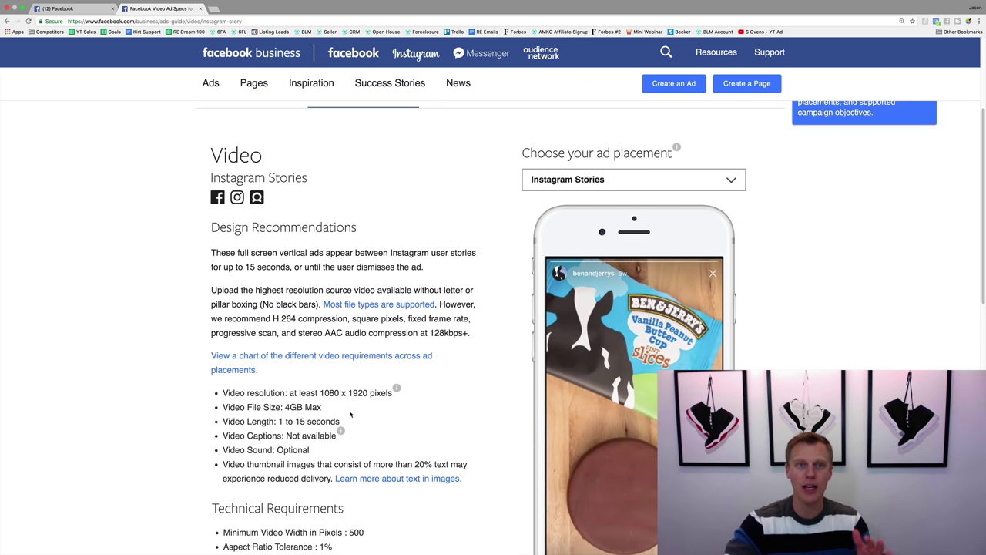
# Step: Switch to the Facebook home page, begin creating an ad, and start over instead of continuing the saved draft
pyautogui.click(82, 10)
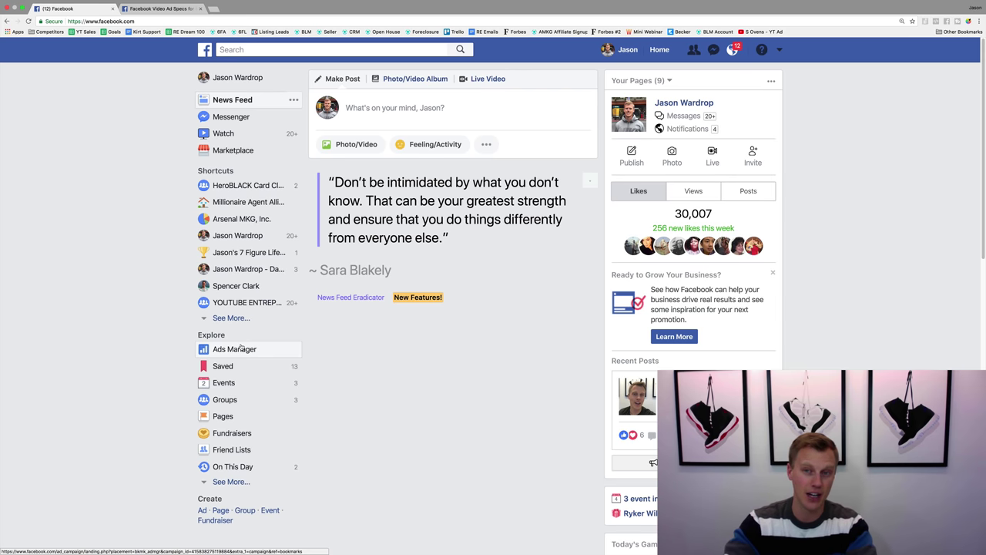
pyautogui.click(780, 50)
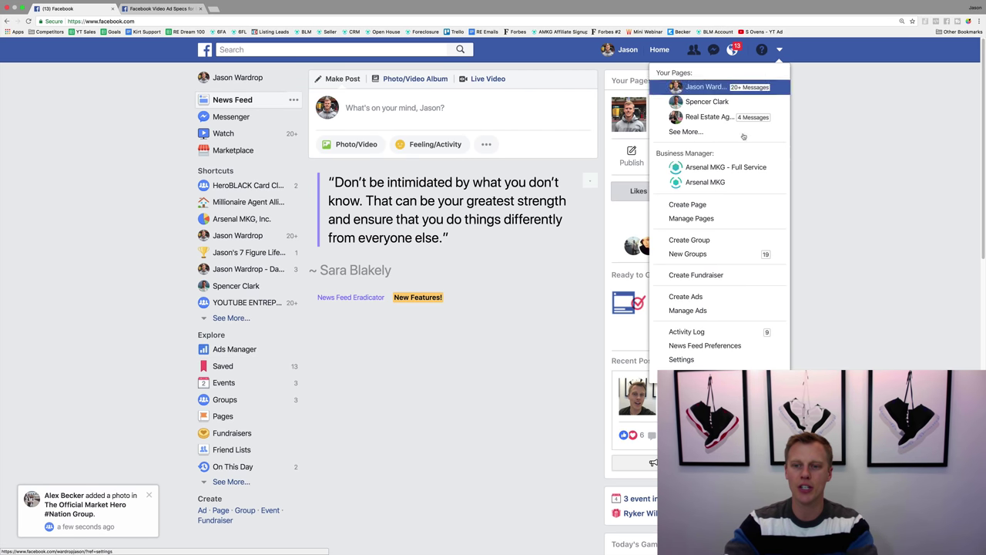
pyautogui.click(686, 297)
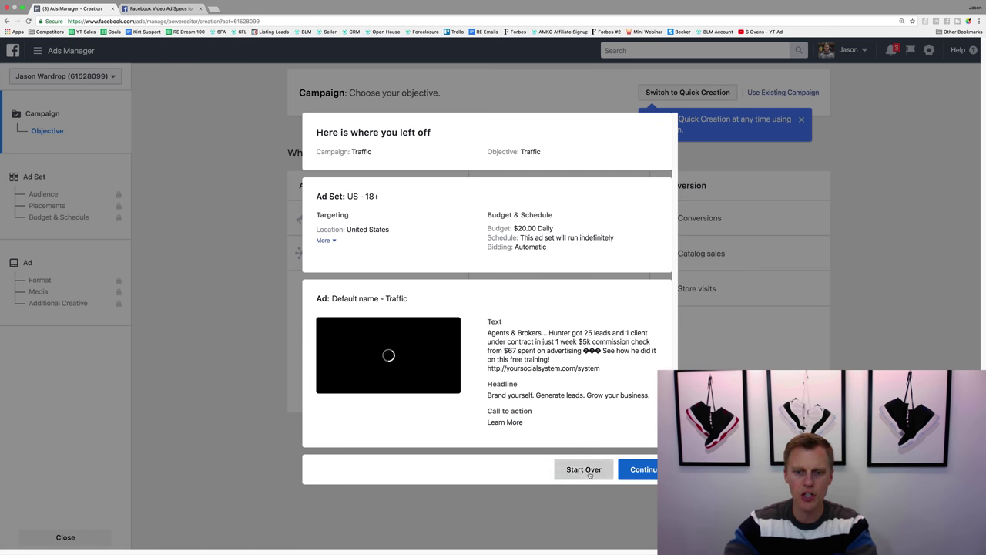
pyautogui.click(595, 469)
# Step: Open the Ads Manager campaign overview and dismiss the welcome message, tour hint and Advertiser Help
pyautogui.click(65, 50)
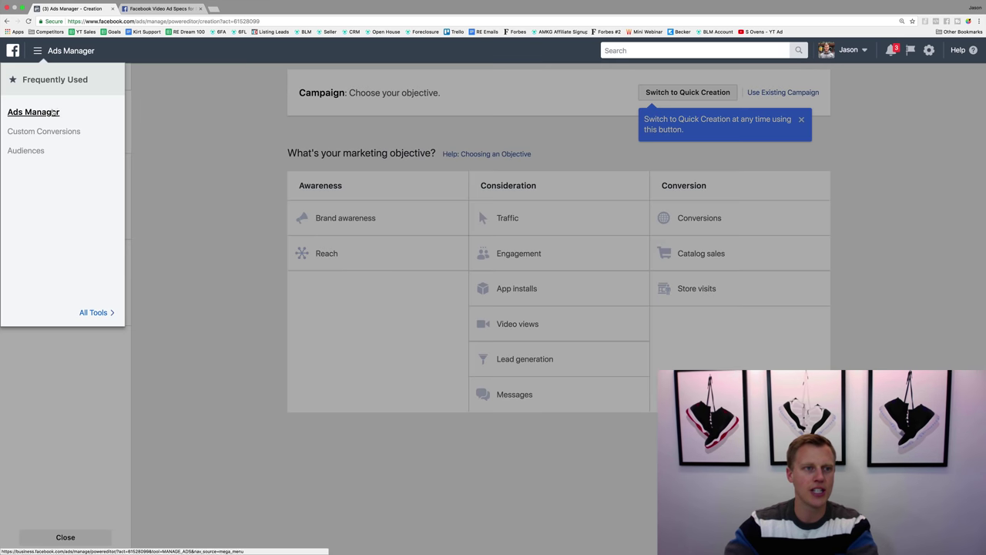
pyautogui.click(48, 114)
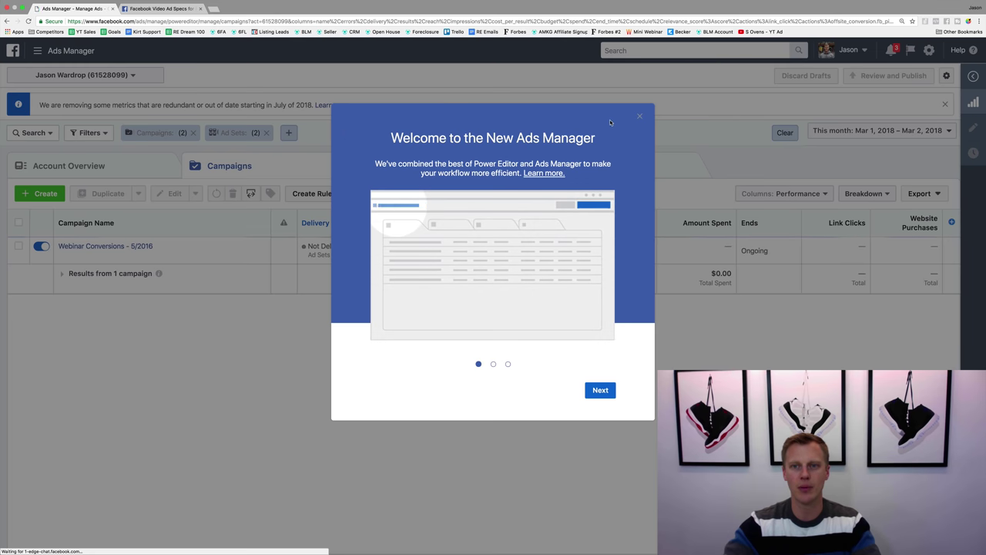
pyautogui.click(640, 115)
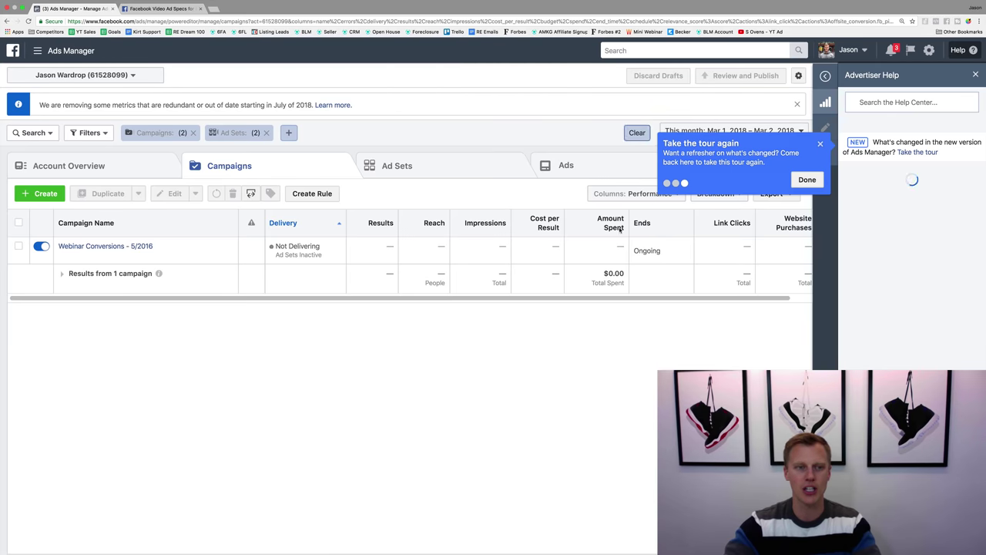
pyautogui.click(821, 143)
pyautogui.click(976, 75)
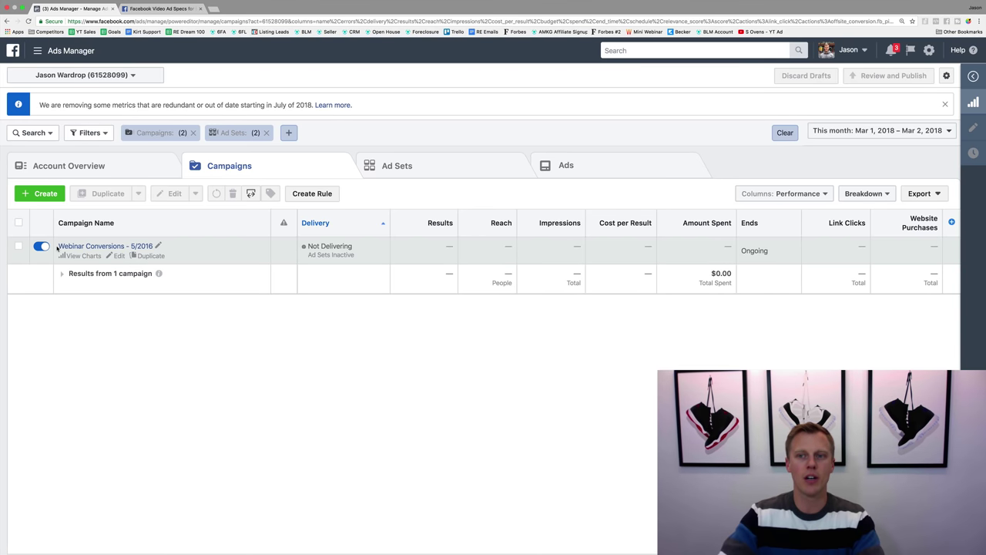
# Step: Create a new campaign with the Traffic objective, name it "Instagram (Demo)", and continue to the ad set
pyautogui.click(37, 193)
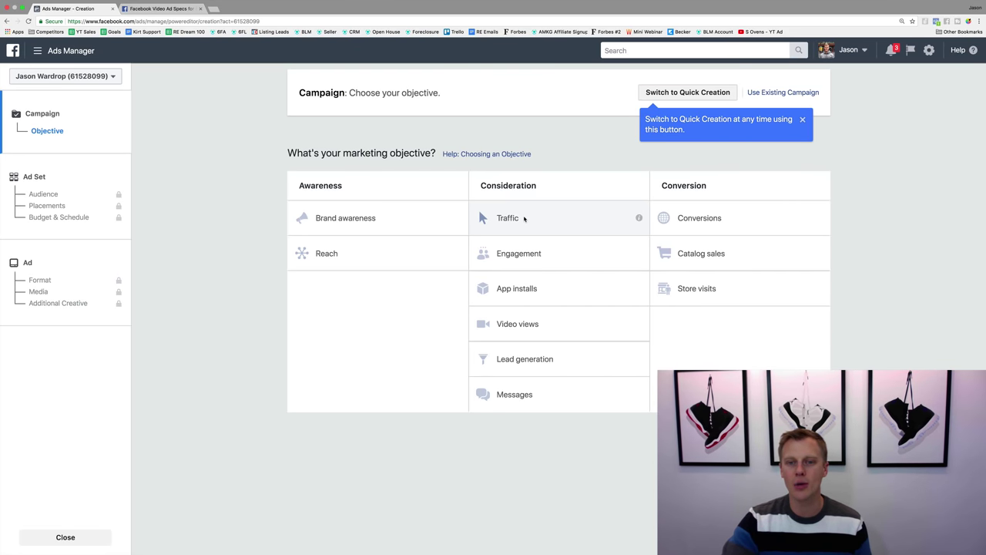
pyautogui.click(524, 218)
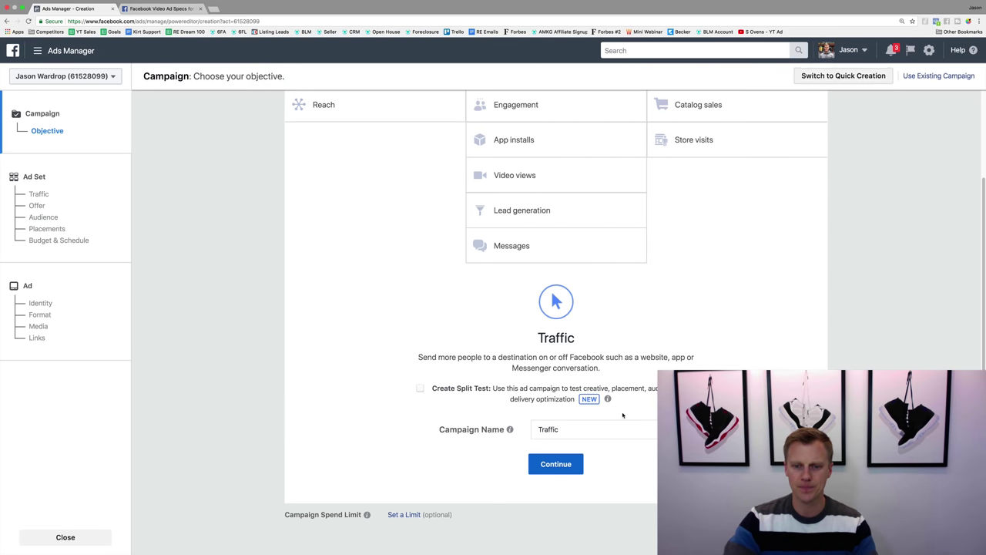
pyautogui.doubleClick(583, 427)
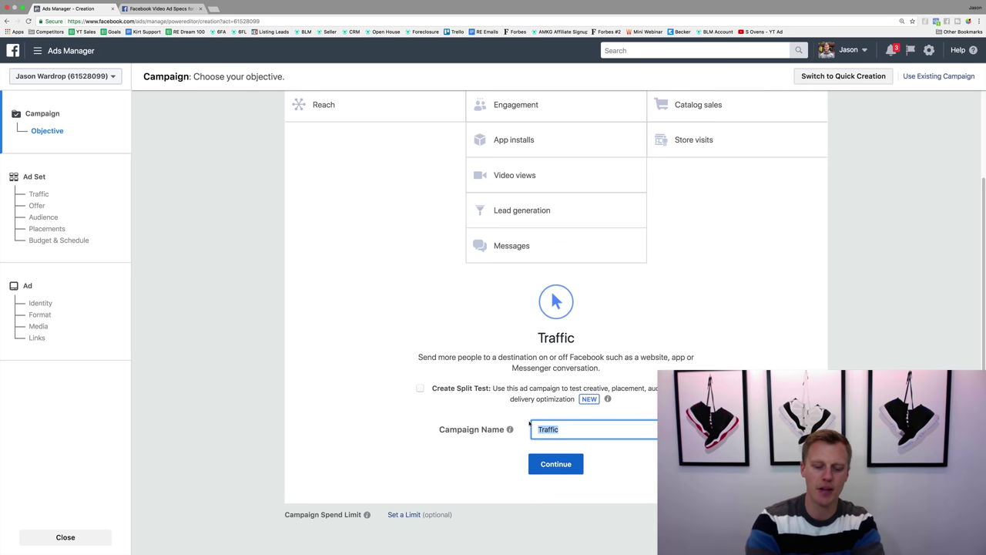
pyautogui.write('Instagram (Demo')
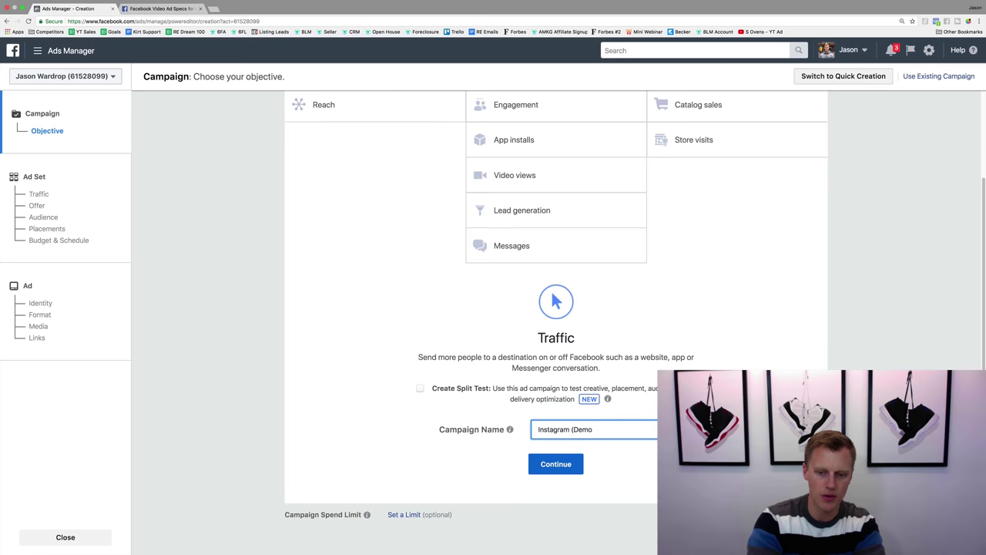
pyautogui.click(555, 464)
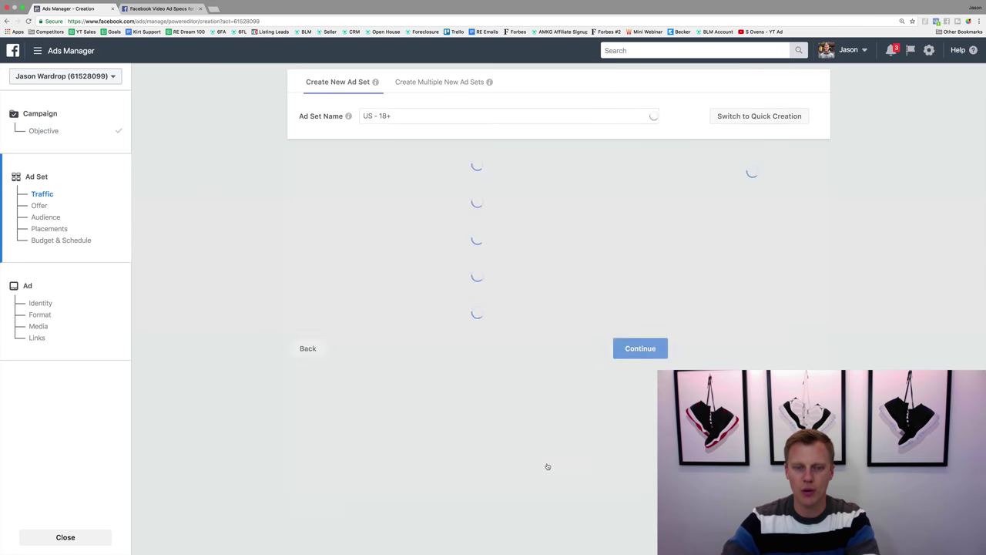
# Step: Rename the ad set as "Instagram Advertising (Demo)"
pyautogui.moveTo(408, 116); pyautogui.dragTo(354, 117)
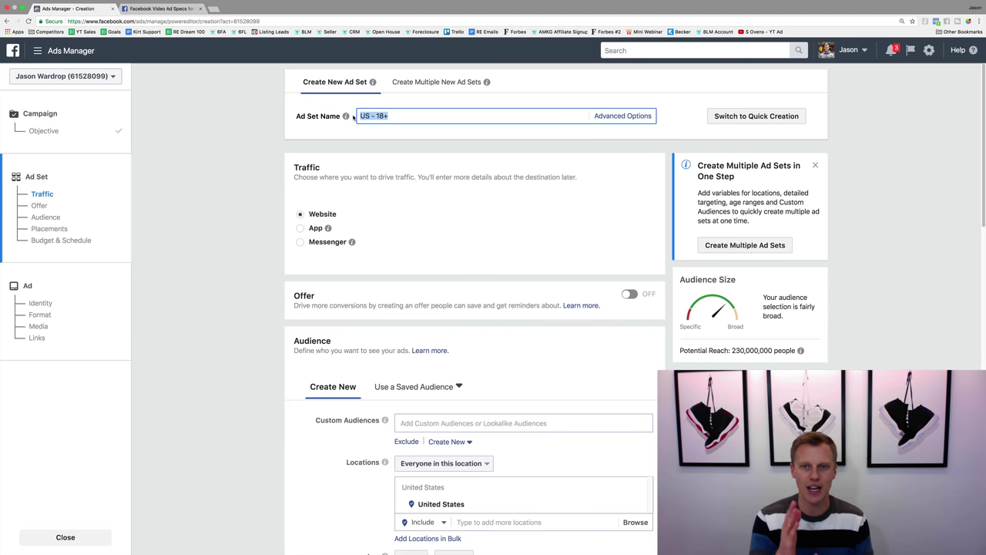
pyautogui.write('I')
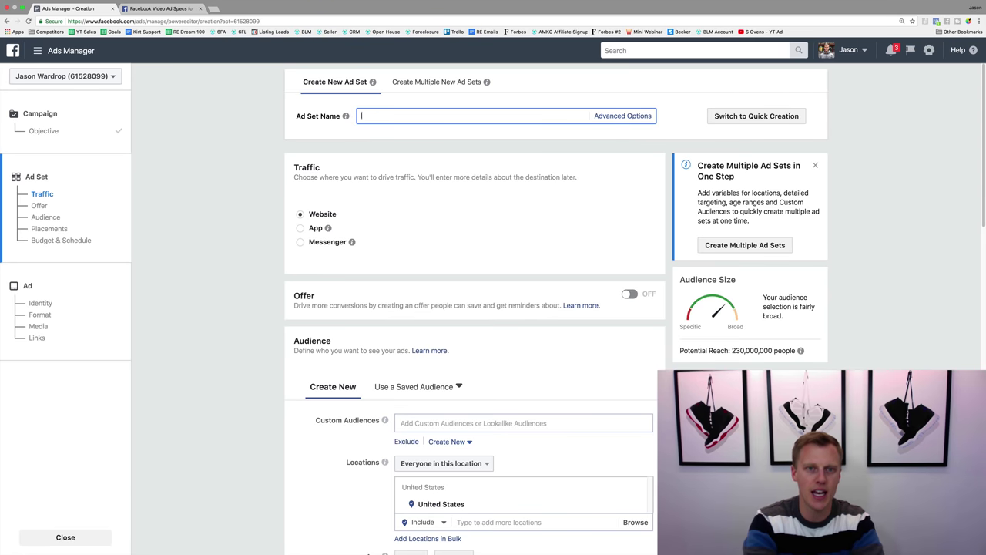
pyautogui.write('nstagram Adver')
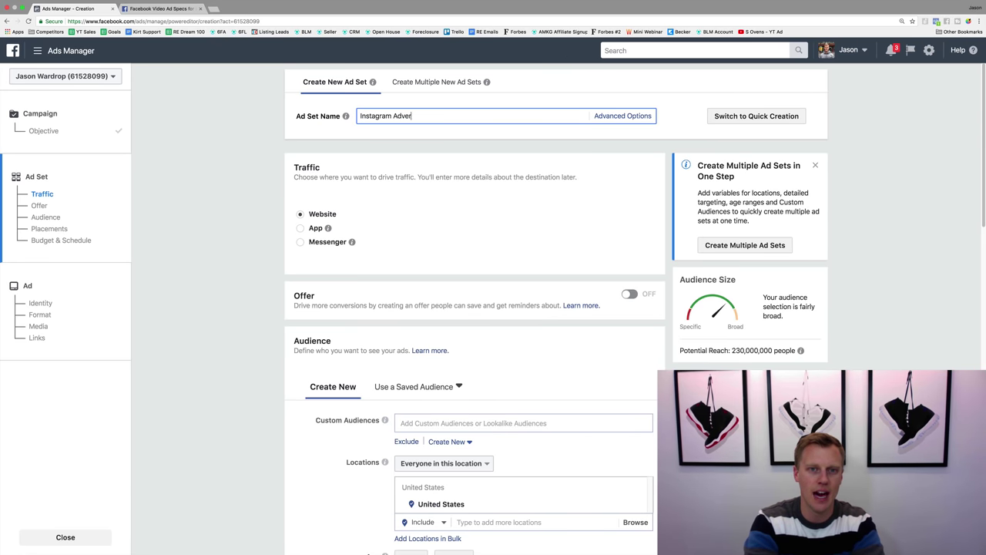
pyautogui.write('tising (De')
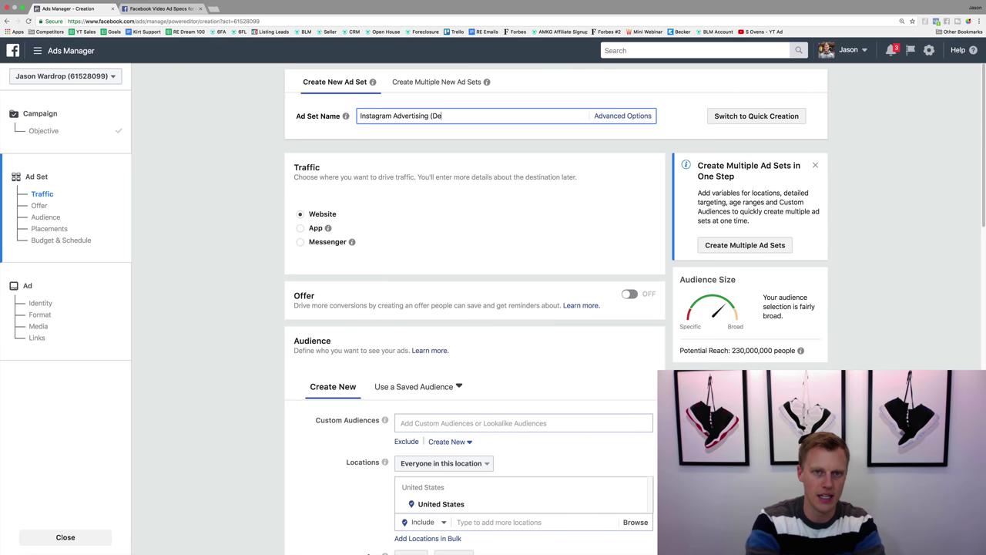
pyautogui.write('mo')
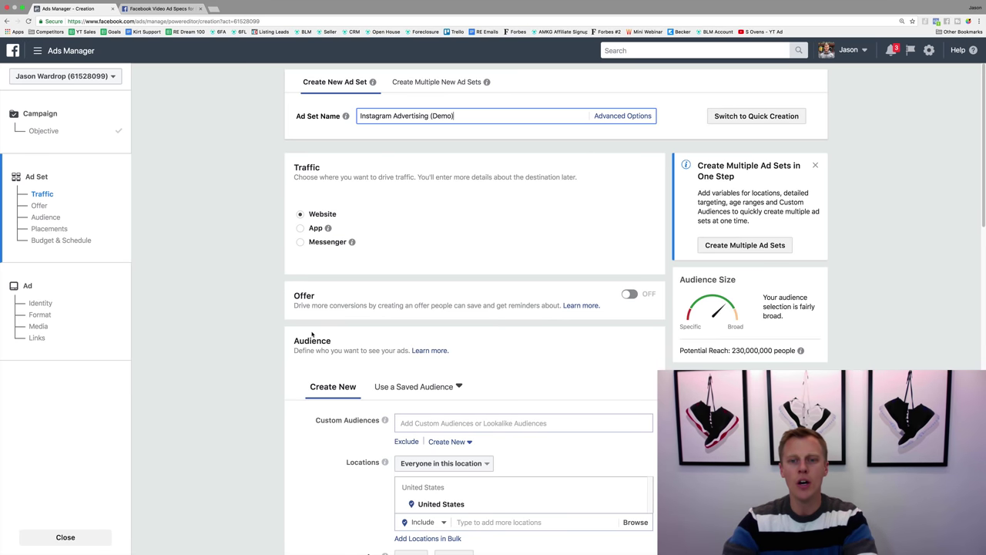
# Step: Replace the United States audience location with New York City and set its radius to 10 miles
pyautogui.scroll(-5, 316, 329)
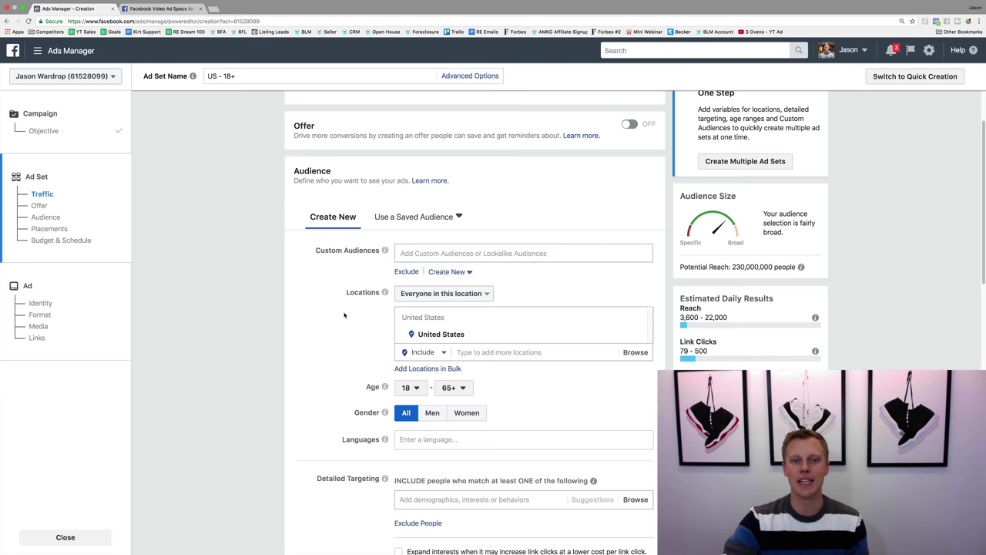
pyautogui.scroll(-1, 344, 307)
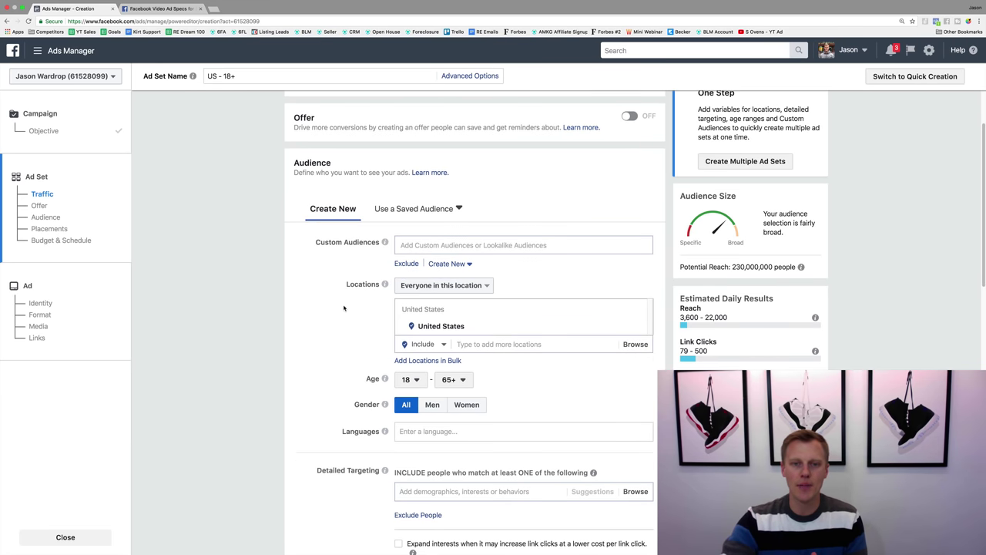
pyautogui.click(636, 329)
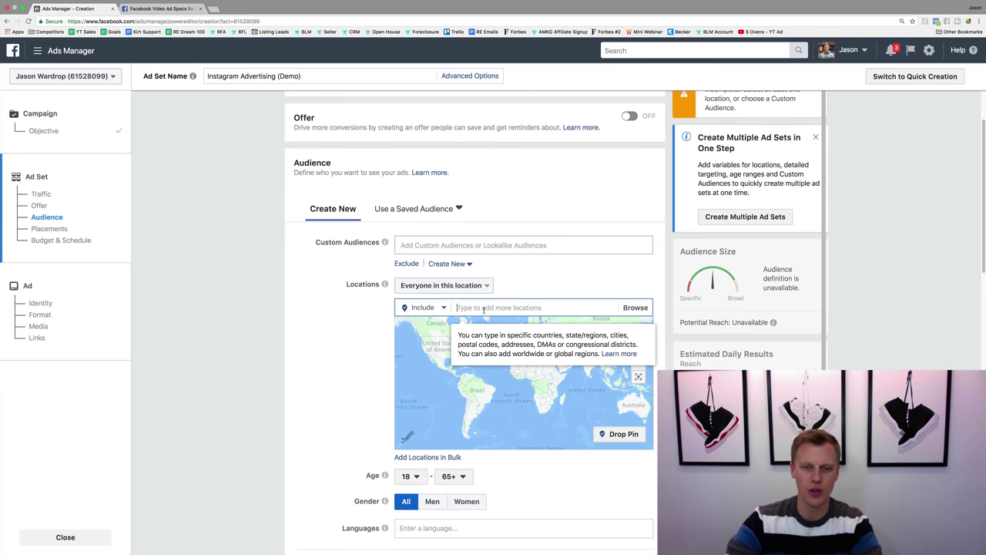
pyautogui.write('New York')
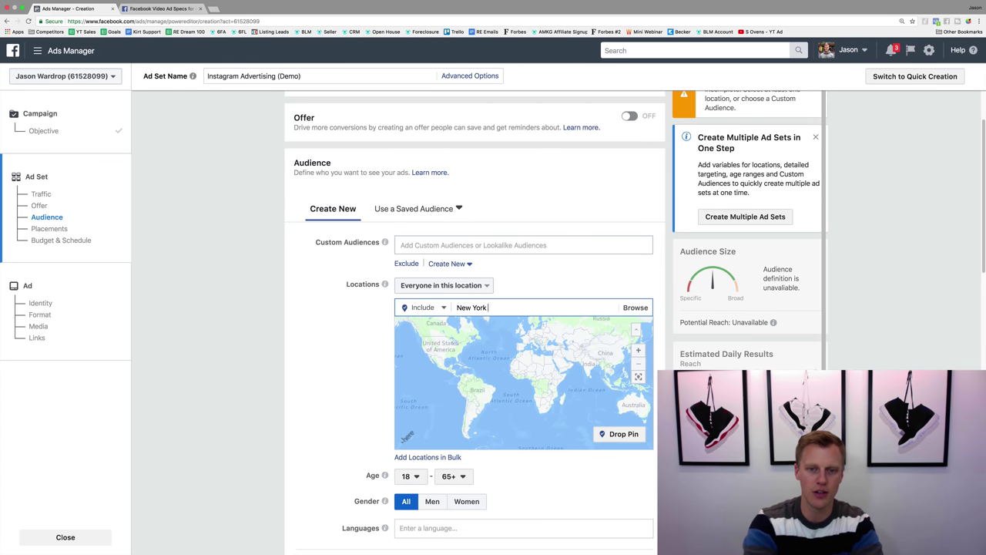
pyautogui.write(' City')
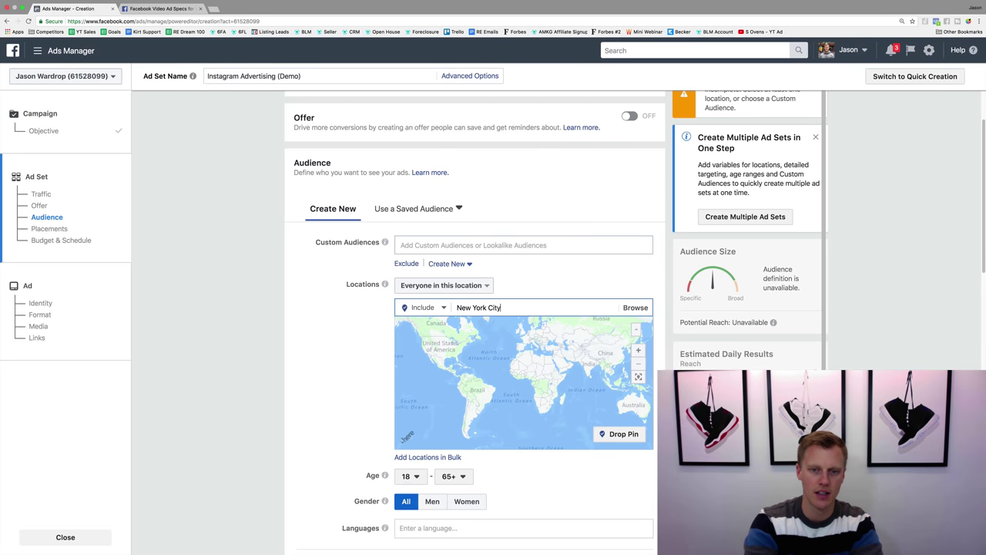
pyautogui.click(512, 325)
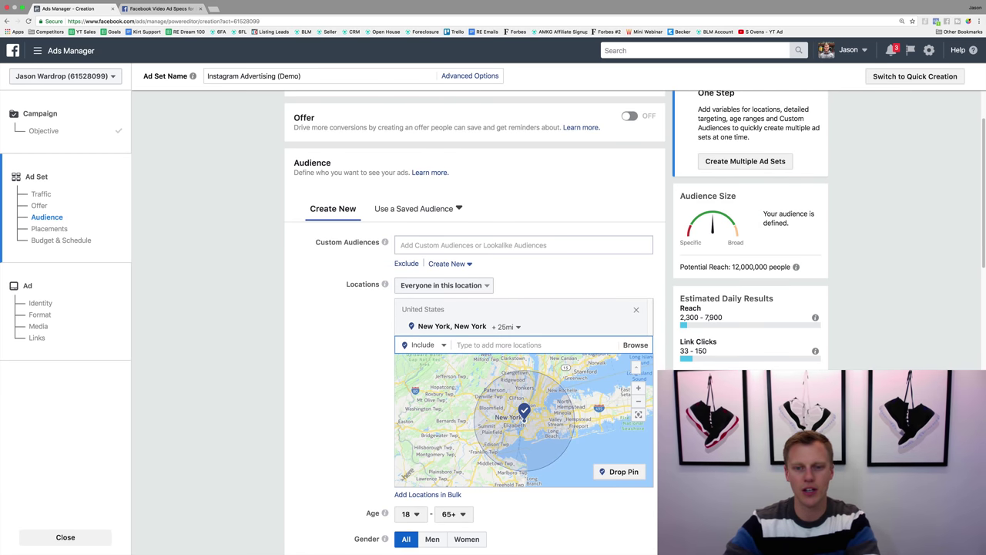
pyautogui.click(510, 327)
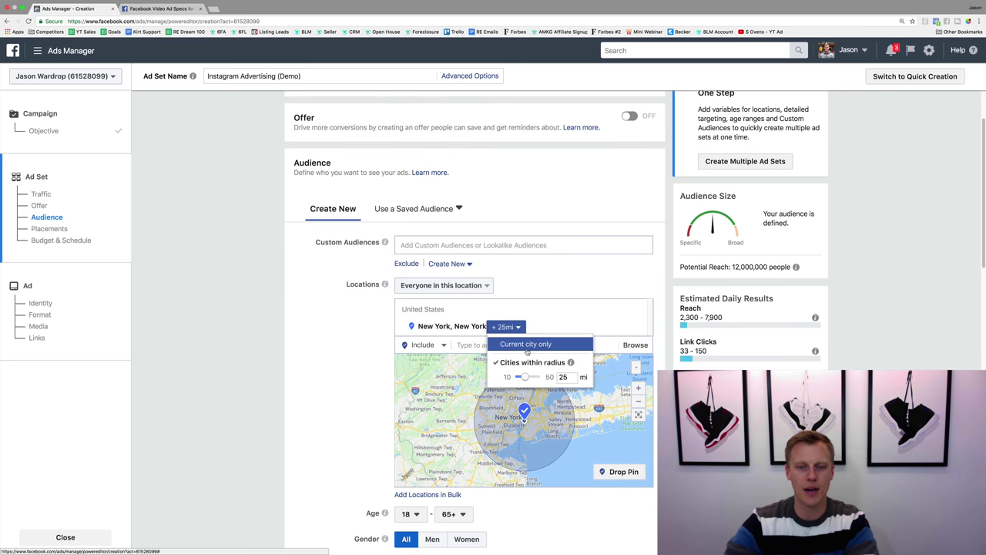
pyautogui.click(474, 388)
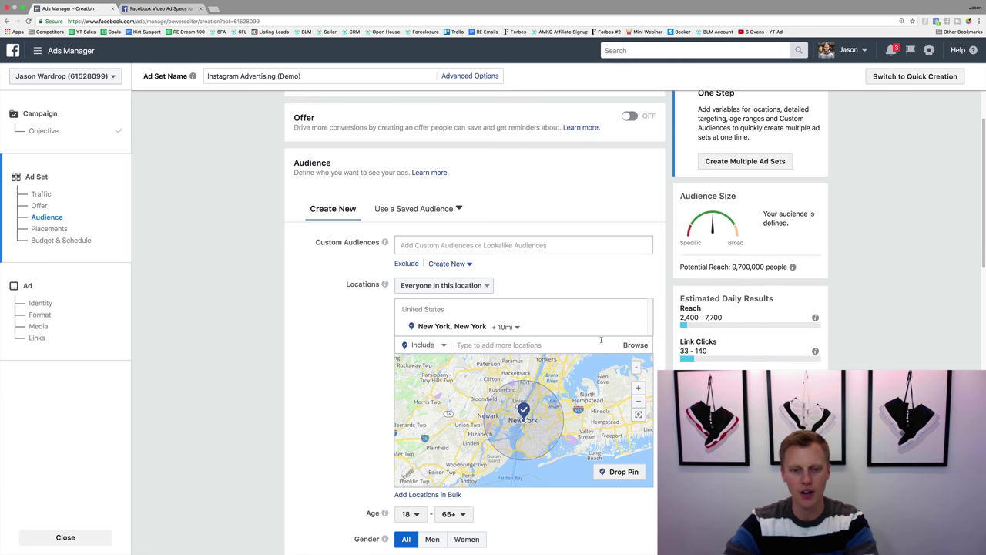
# Step: Set the audience's minimum age to 25
pyautogui.scroll(-2, 343, 420)
pyautogui.click(408, 443)
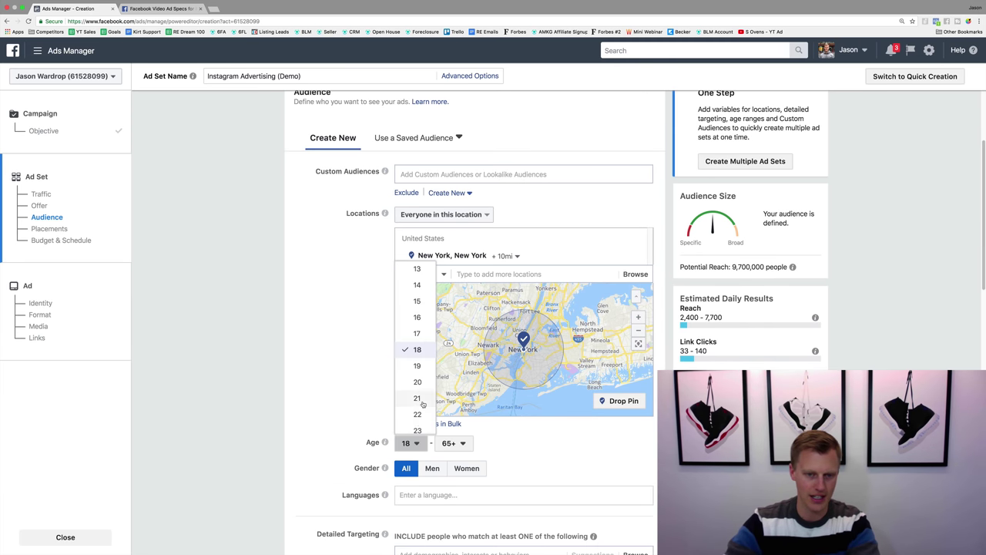
pyautogui.click(418, 423)
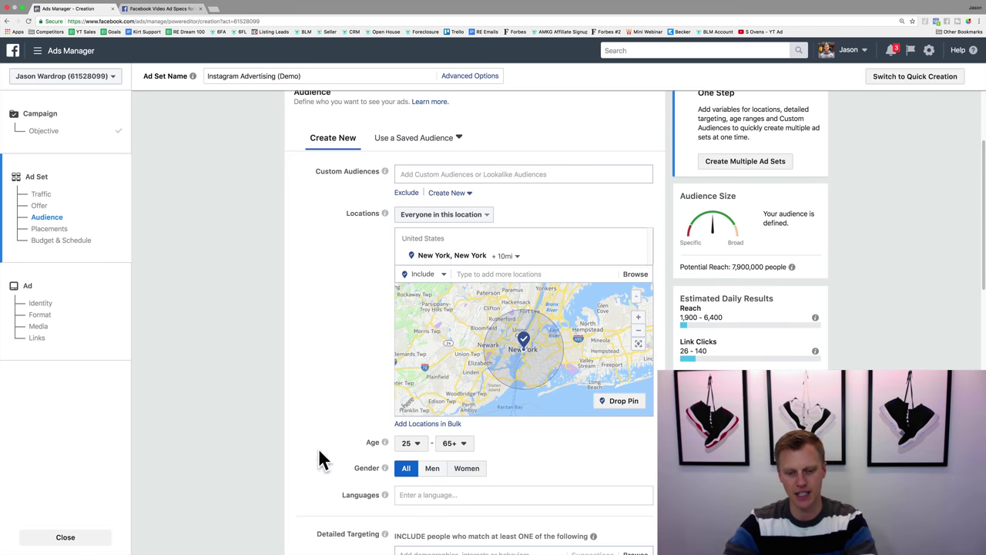
# Step: Add the interest "Basketball" to the audience's detailed targeting
pyautogui.scroll(-4, 304, 450)
pyautogui.click(437, 420)
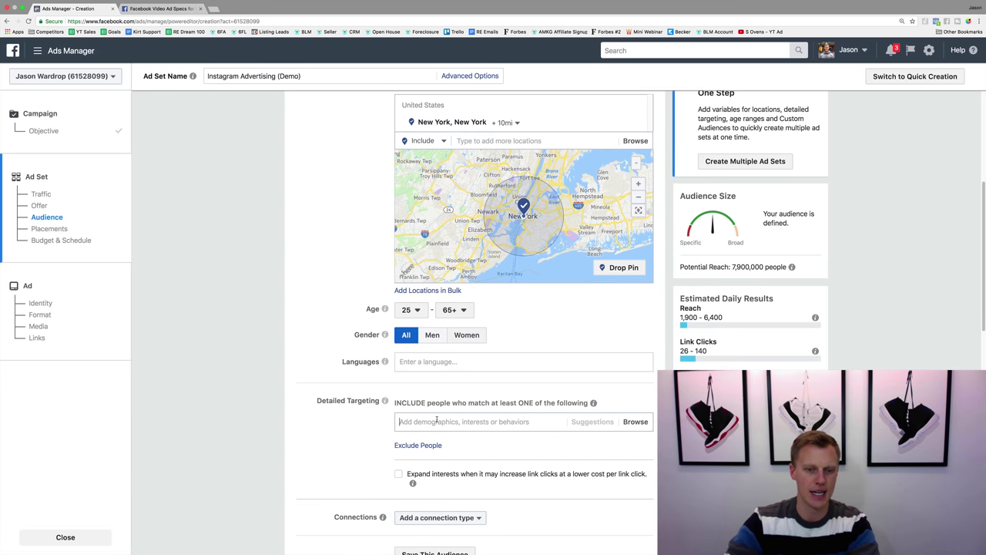
pyautogui.write('Basketball')
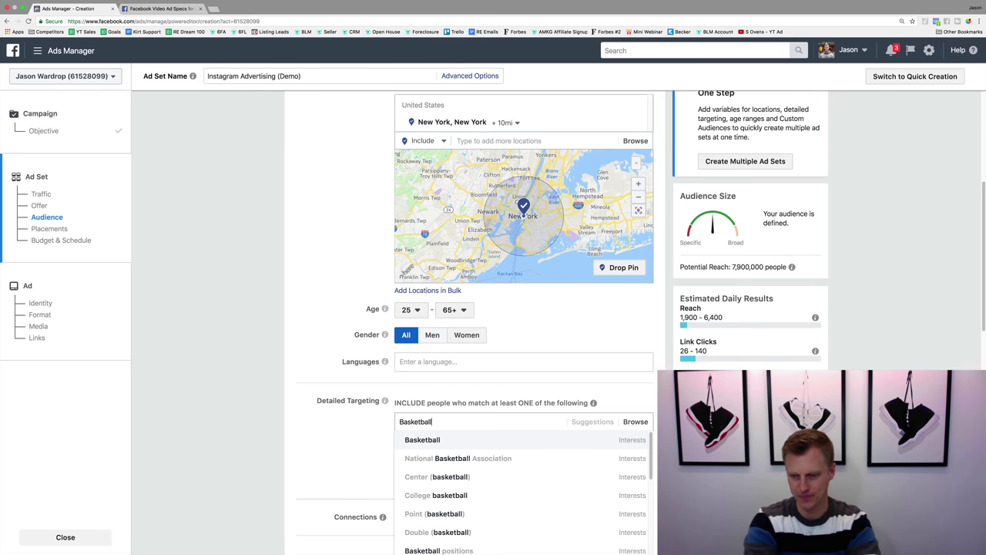
pyautogui.press('Return')
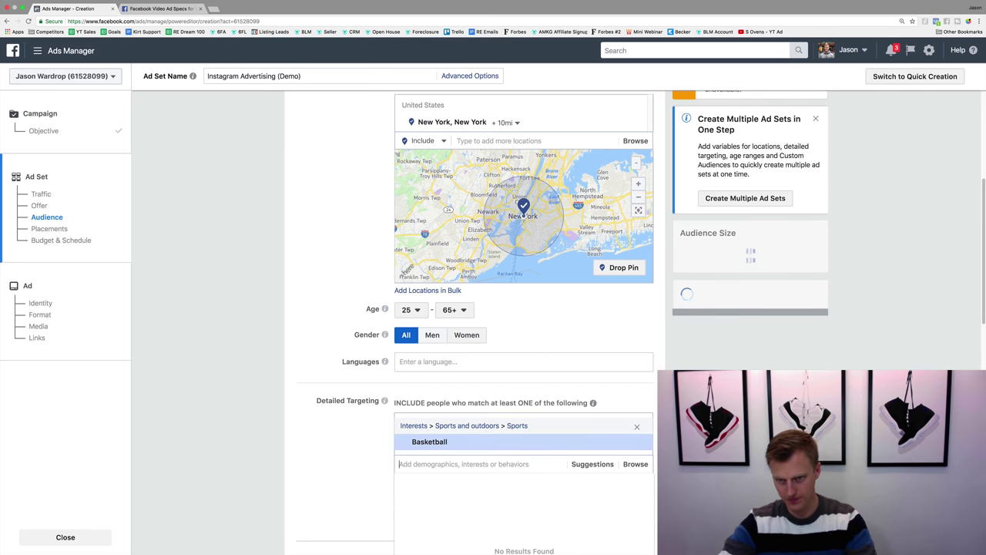
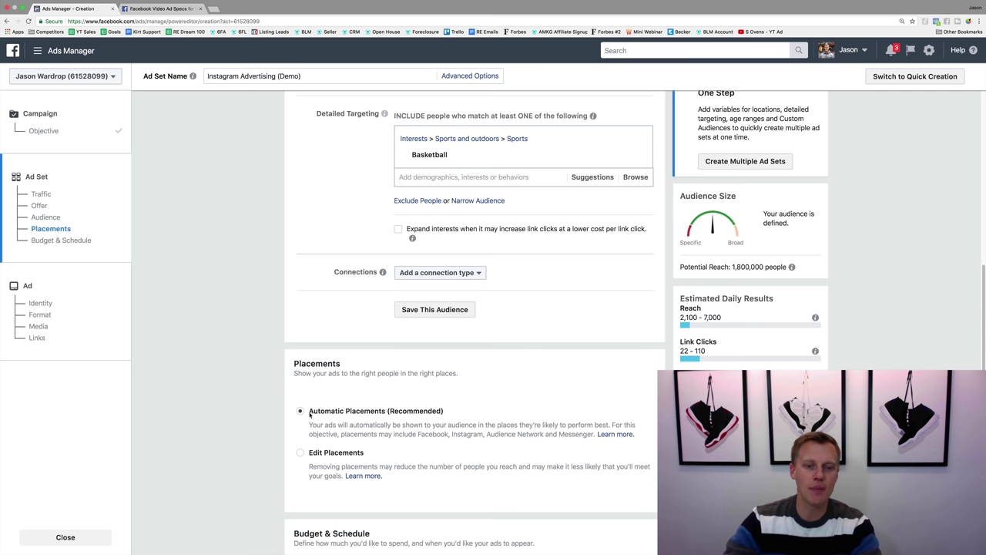
# Step: Switch the ad set from Automatic Placements to Edit Placements to choose the platforms manually
pyautogui.click(311, 412)
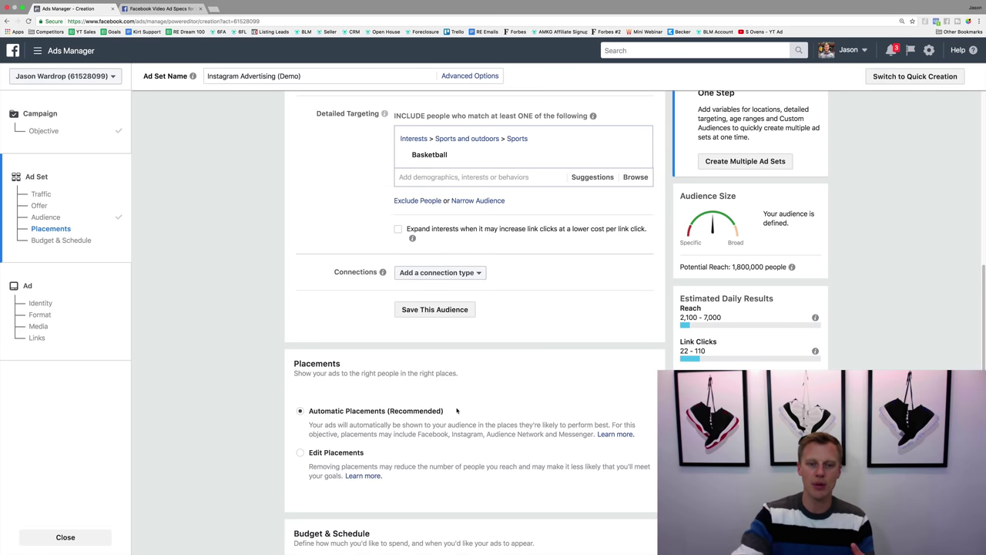
pyautogui.click(300, 454)
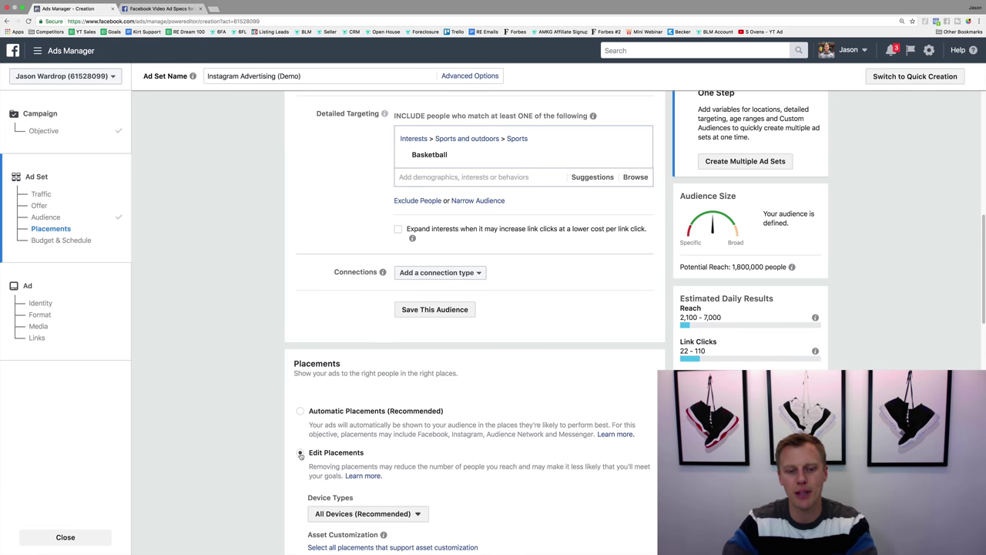
pyautogui.scroll(-2, 262, 442)
pyautogui.scroll(-5, 255, 414)
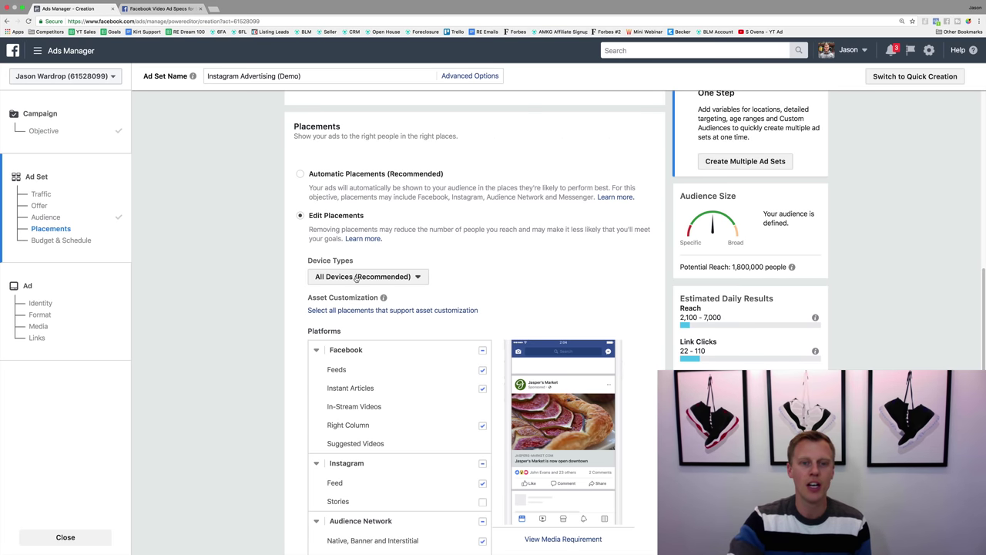
# Step: Try the Mobile Only and Desktop Only device types for the placements and restore All Devices (Recommended)
pyautogui.click(355, 276)
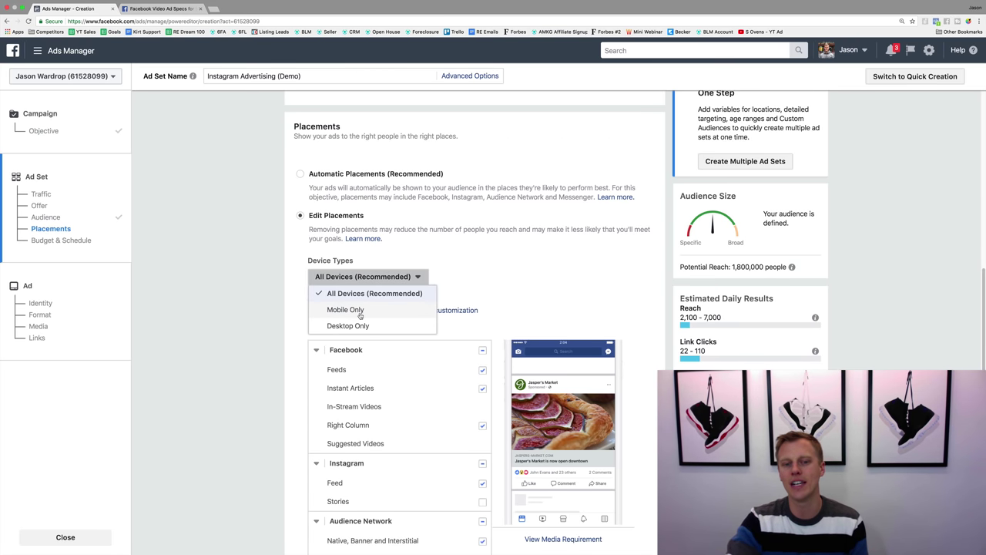
pyautogui.click(364, 310)
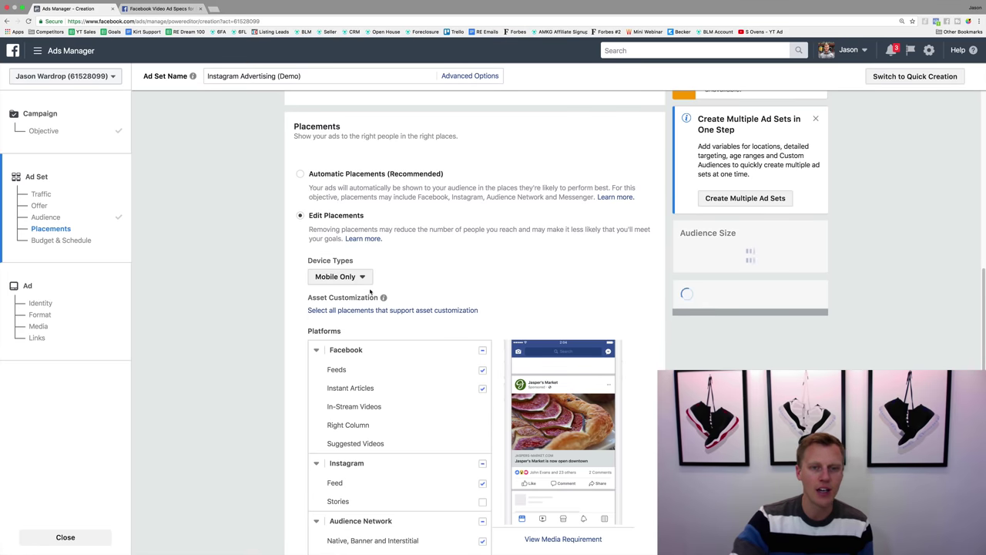
pyautogui.click(363, 279)
pyautogui.click(354, 326)
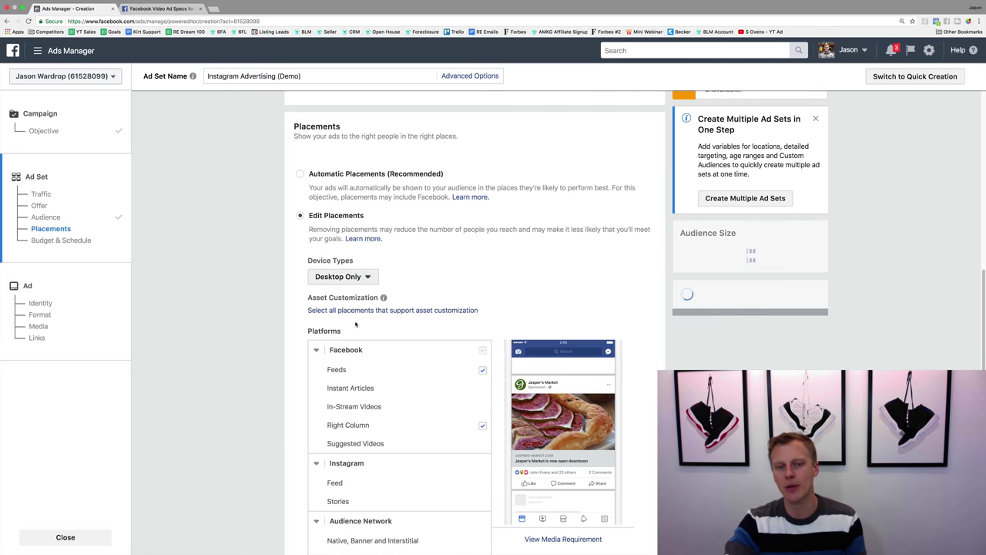
pyautogui.click(356, 276)
pyautogui.click(358, 290)
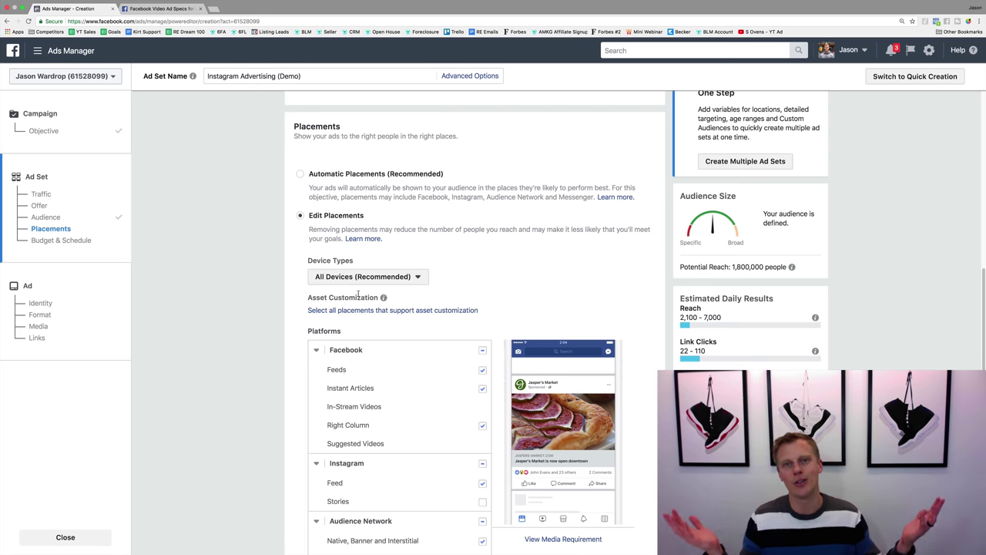
# Step: Deselect the Facebook, Audience Network and Messenger platforms, keeping only the Instagram Feed placement
pyautogui.scroll(-2, 278, 296)
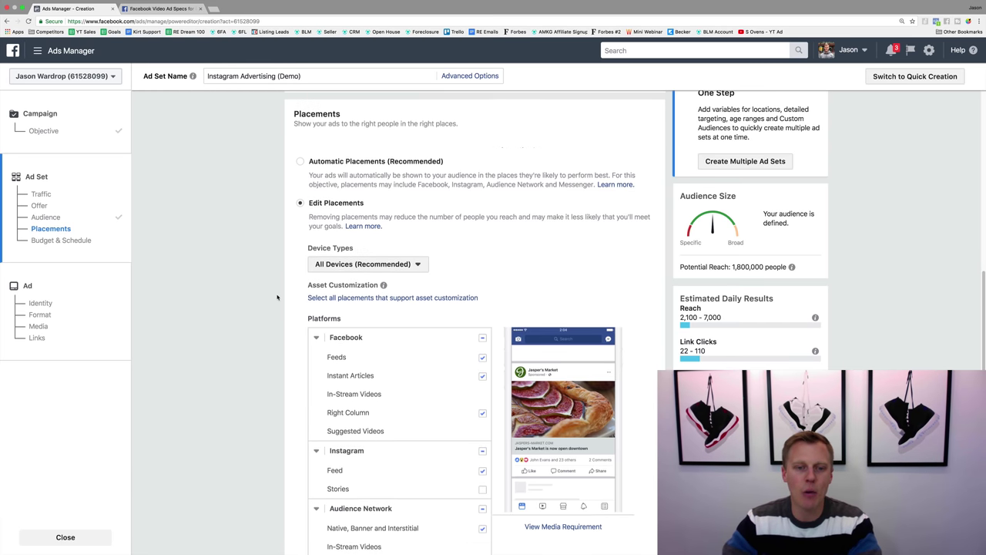
pyautogui.scroll(-1, 278, 297)
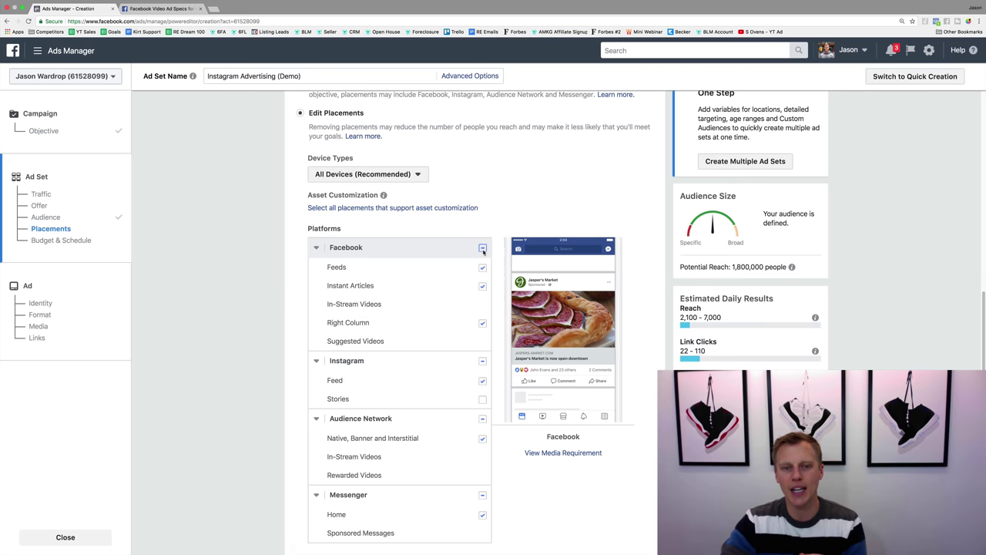
pyautogui.click(483, 248)
pyautogui.click(483, 447)
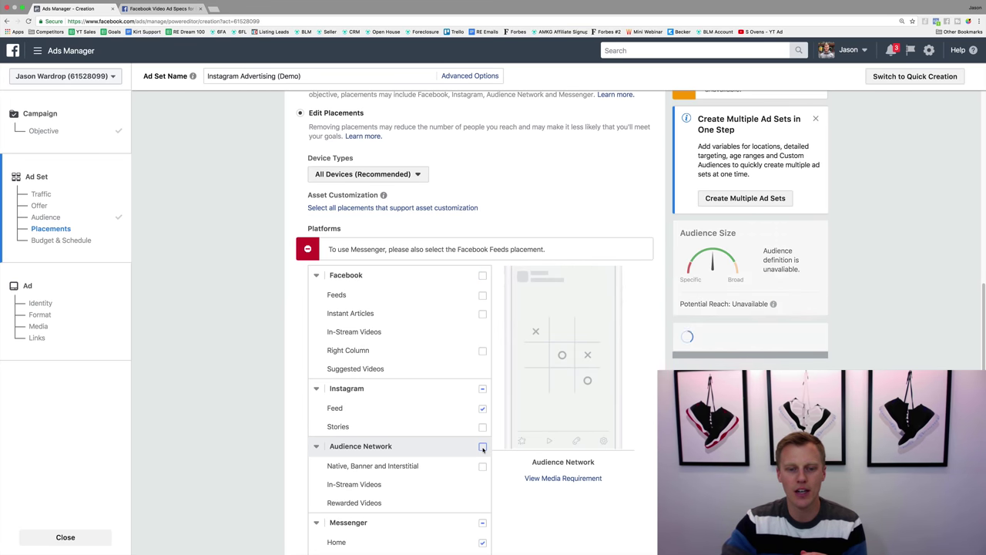
pyautogui.click(483, 522)
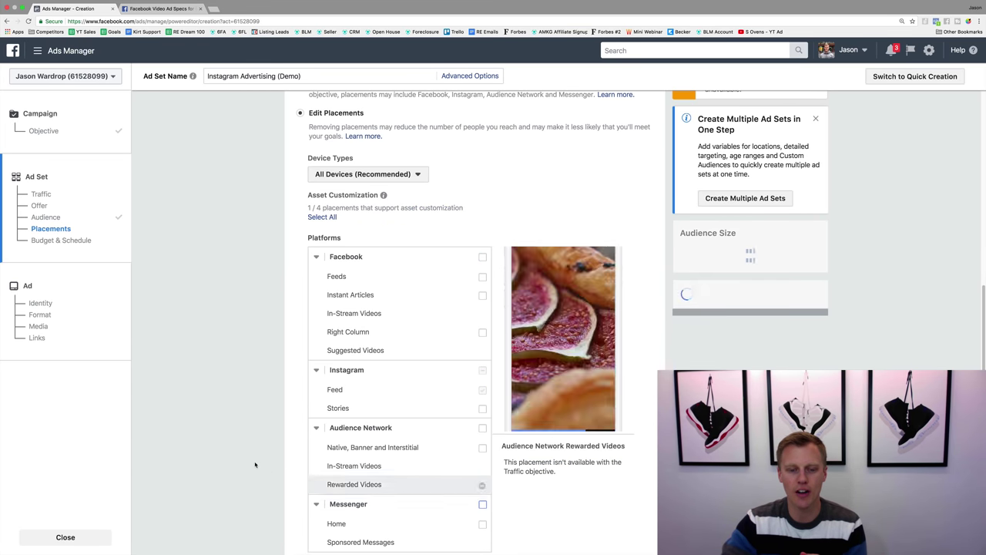
pyautogui.scroll(-1, 255, 464)
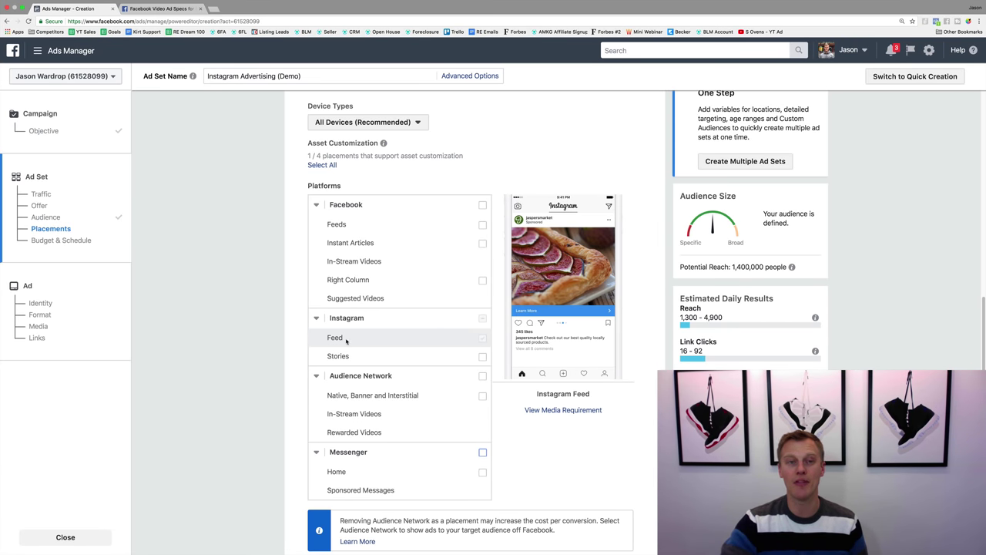
# Step: Look up the allowed video length for the Instagram Feed placement in the Facebook video ad specs and return to Ads Manager
pyautogui.click(175, 9)
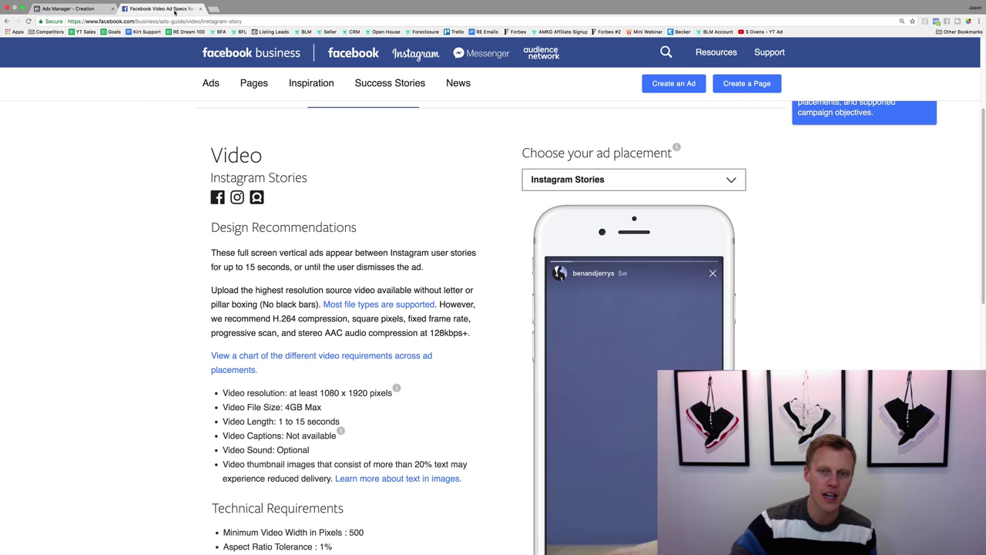
pyautogui.click(674, 179)
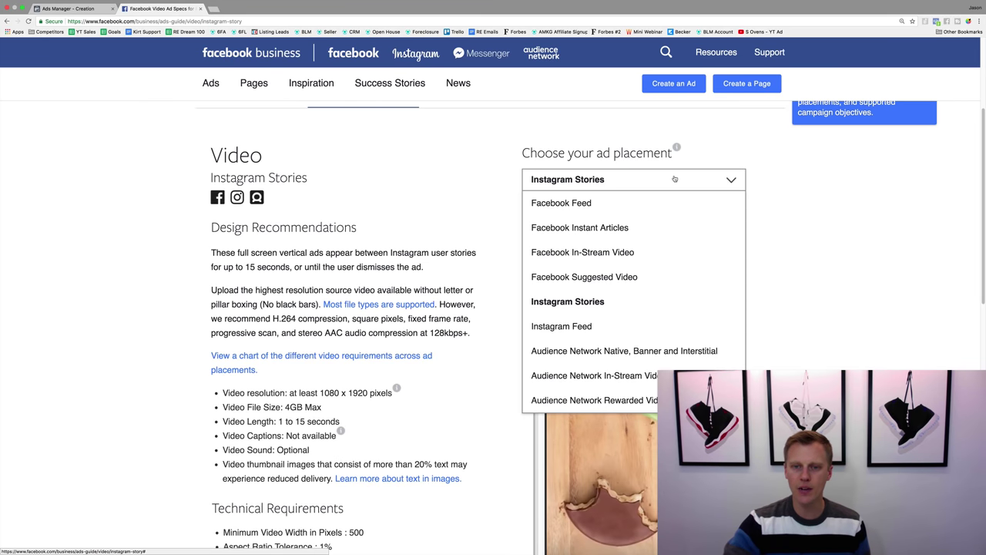
pyautogui.click(641, 326)
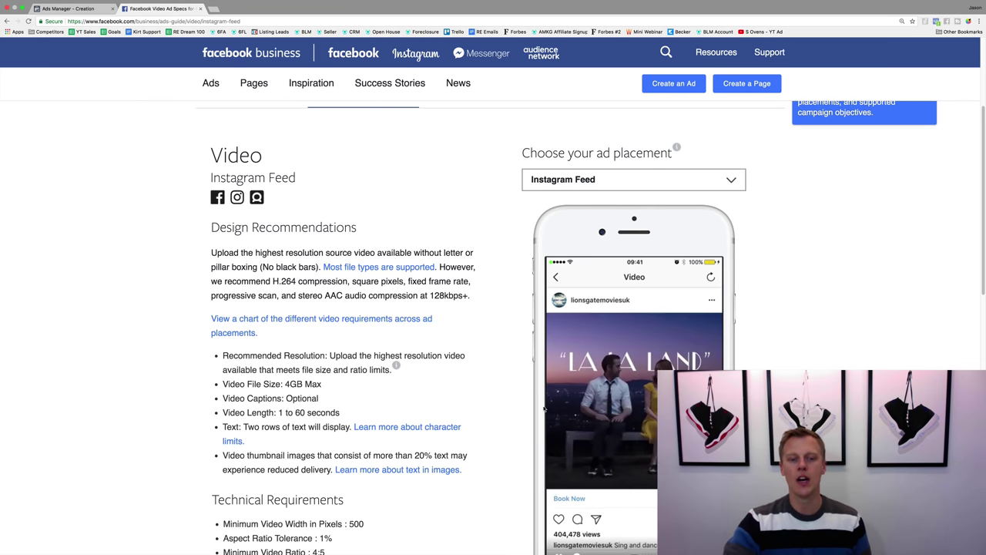
pyautogui.moveTo(341, 412); pyautogui.dragTo(221, 413)
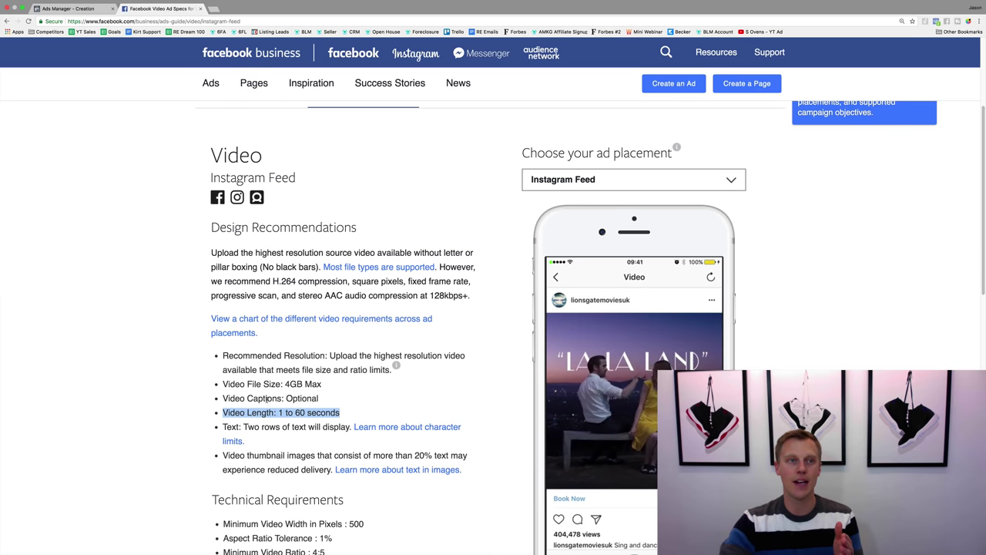
pyautogui.click(67, 9)
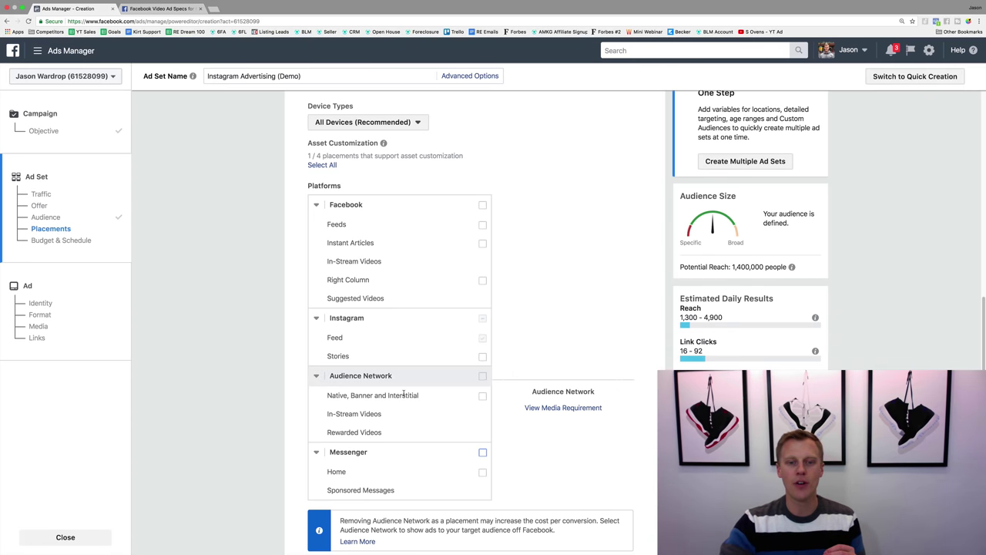
# Step: Add Instagram Stories to the ad set's placements alongside Instagram Feed
pyautogui.click(482, 357)
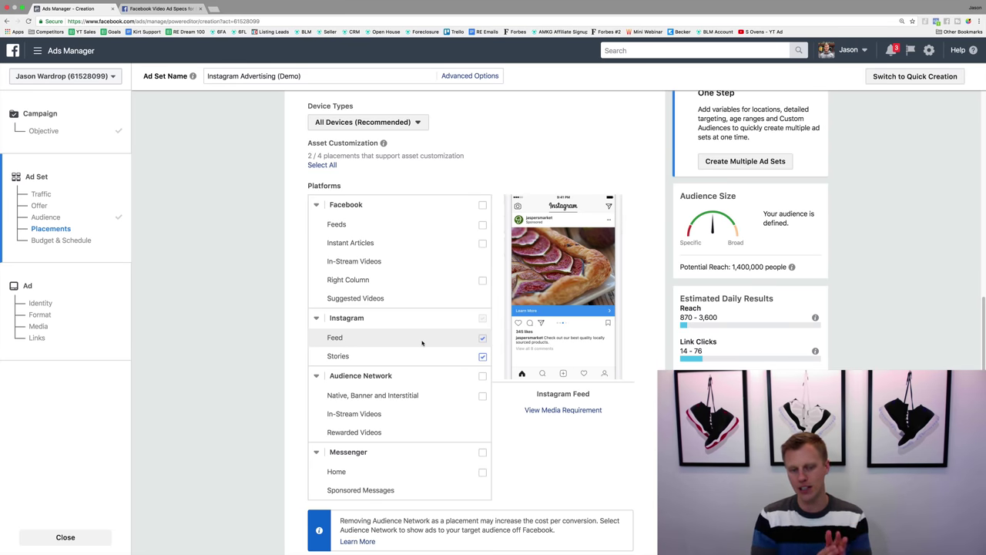
pyautogui.click(483, 356)
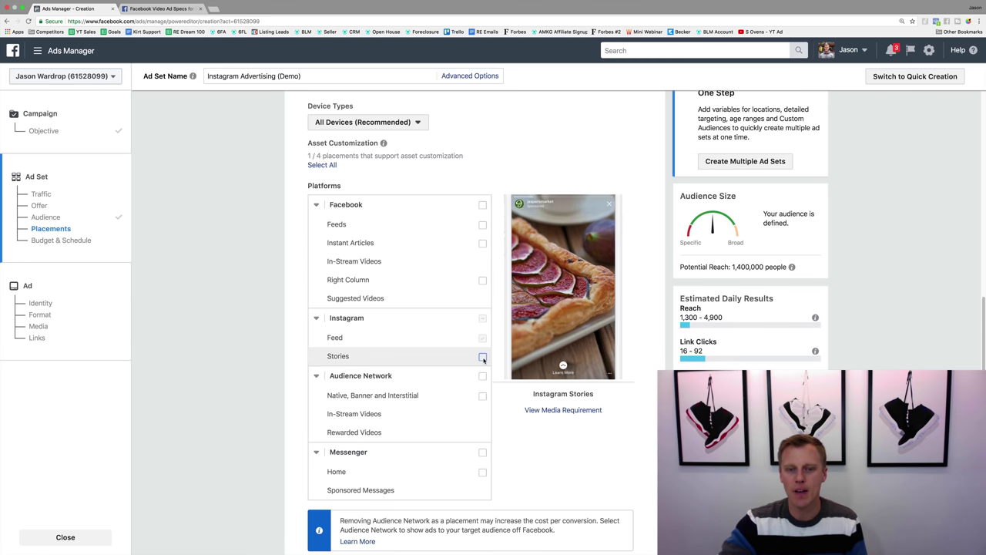
pyautogui.click(483, 356)
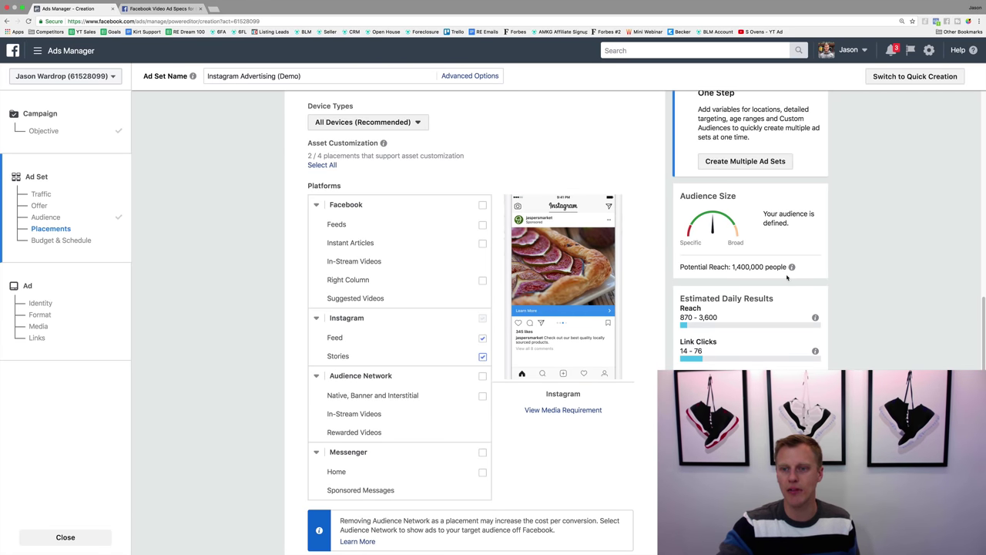
# Step: Try a lifetime budget of $100.00 for the ad set in place of the daily budget
pyautogui.scroll(-10, 656, 299)
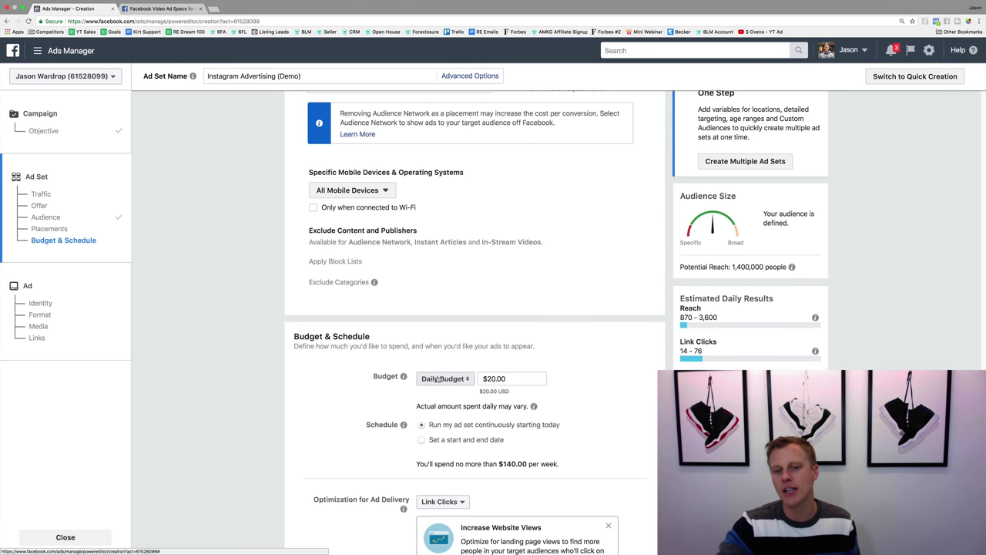
pyautogui.click(443, 379)
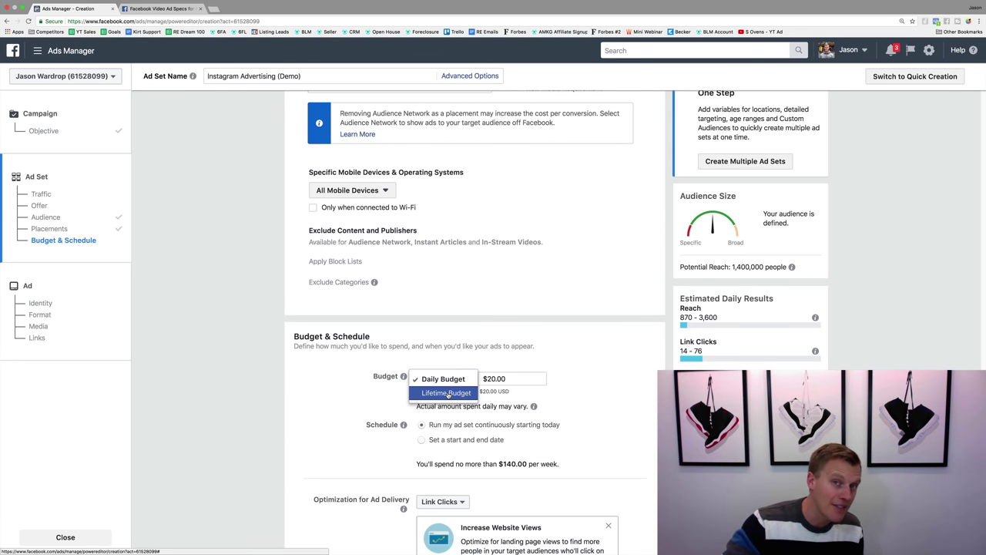
pyautogui.click(555, 373)
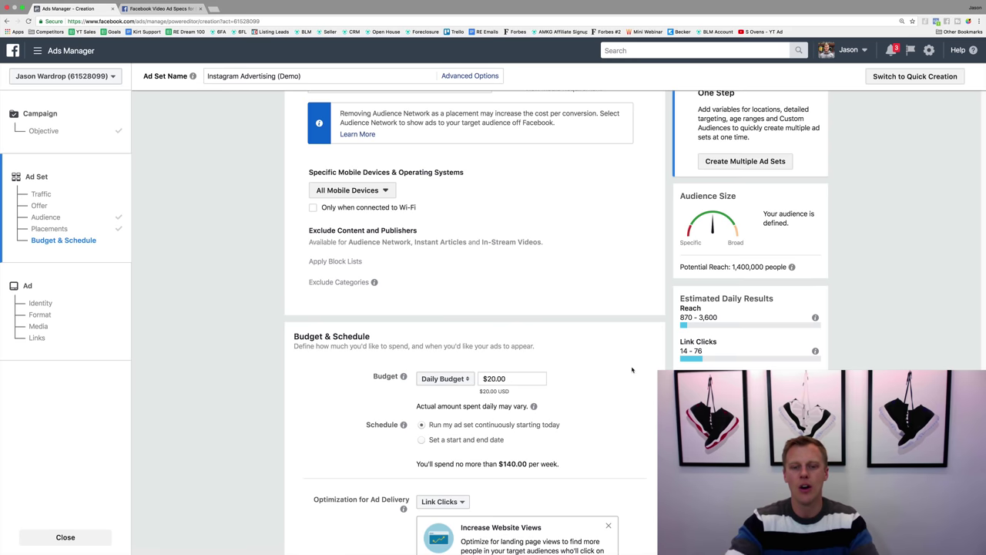
pyautogui.click(444, 378)
pyautogui.click(458, 394)
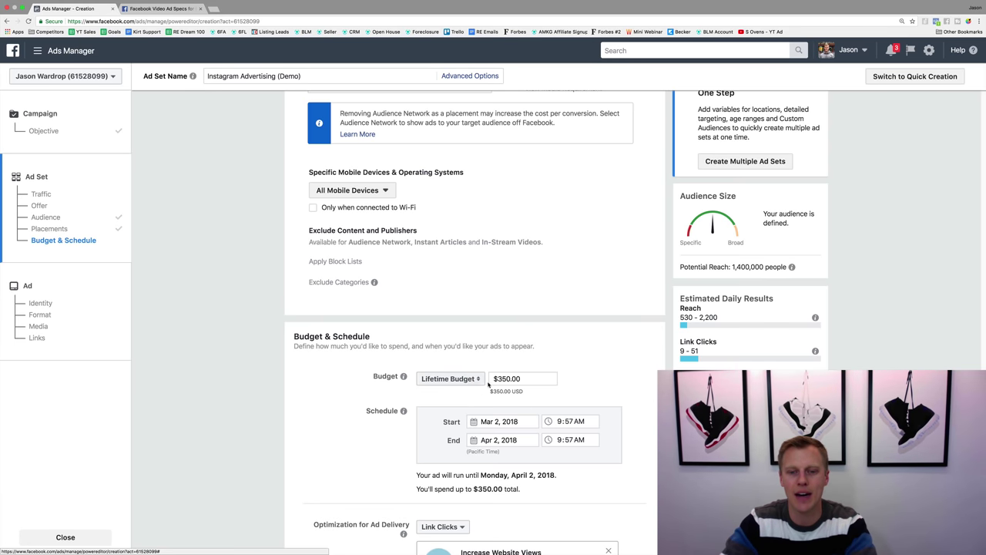
pyautogui.doubleClick(506, 378)
pyautogui.write('1000')
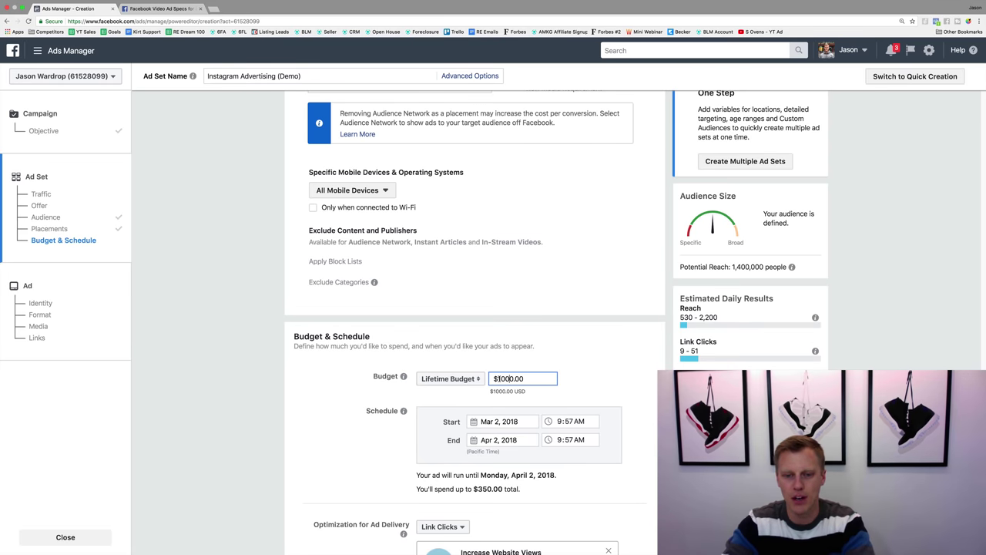
pyautogui.press('BackSpace')
pyautogui.click(634, 352)
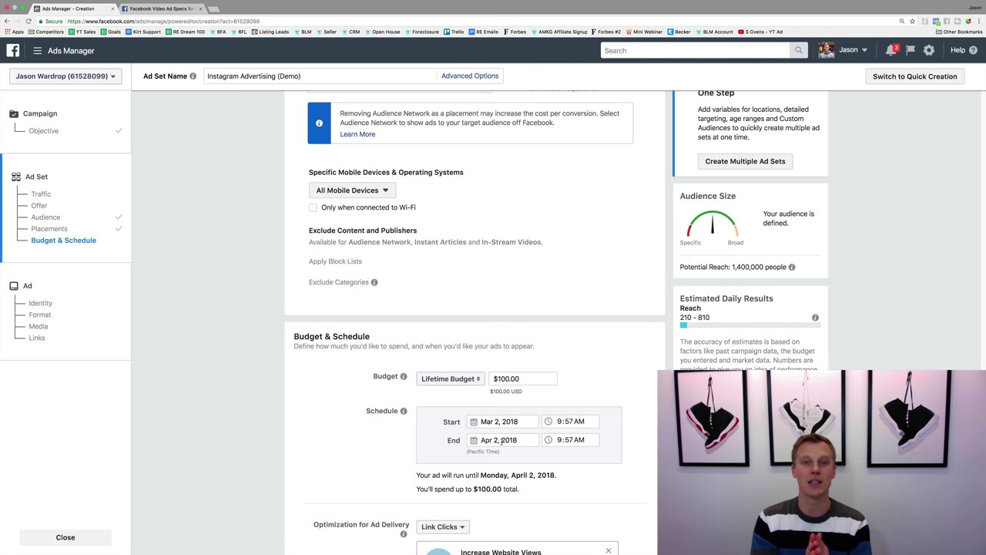
# Step: Set a daily budget of $10.00 and schedule the ad set to run continuously starting today
pyautogui.click(448, 378)
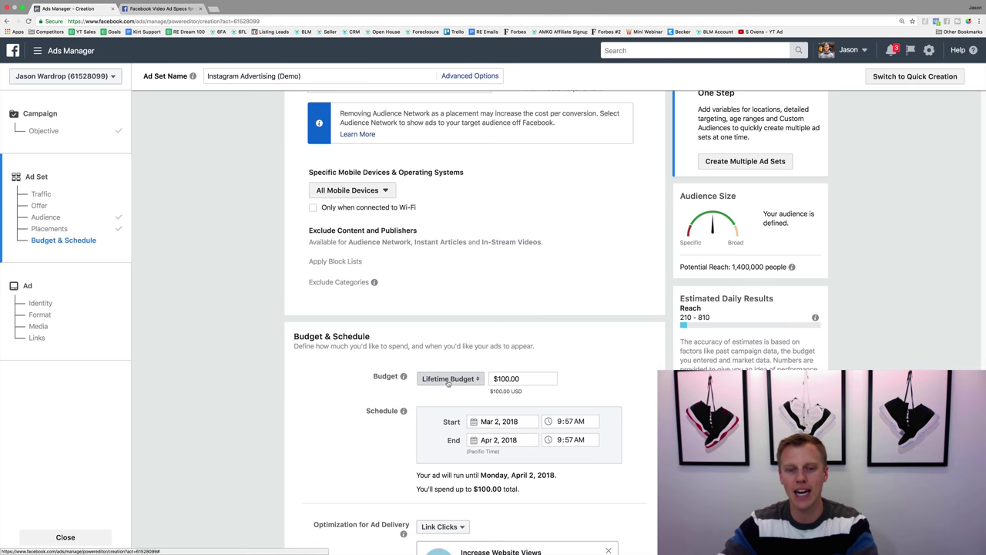
pyautogui.click(448, 365)
pyautogui.click(494, 379)
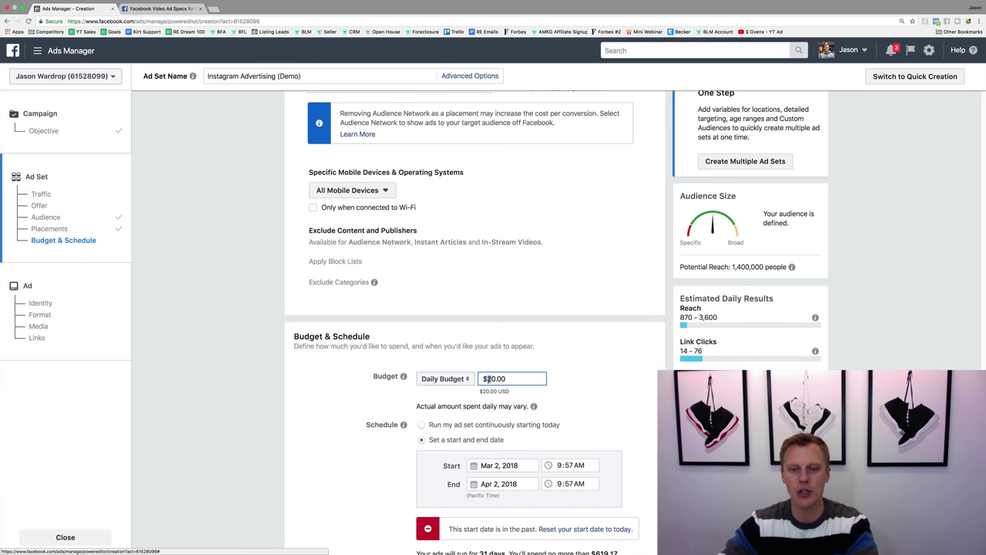
pyautogui.press('BackSpace')
pyautogui.click(496, 401)
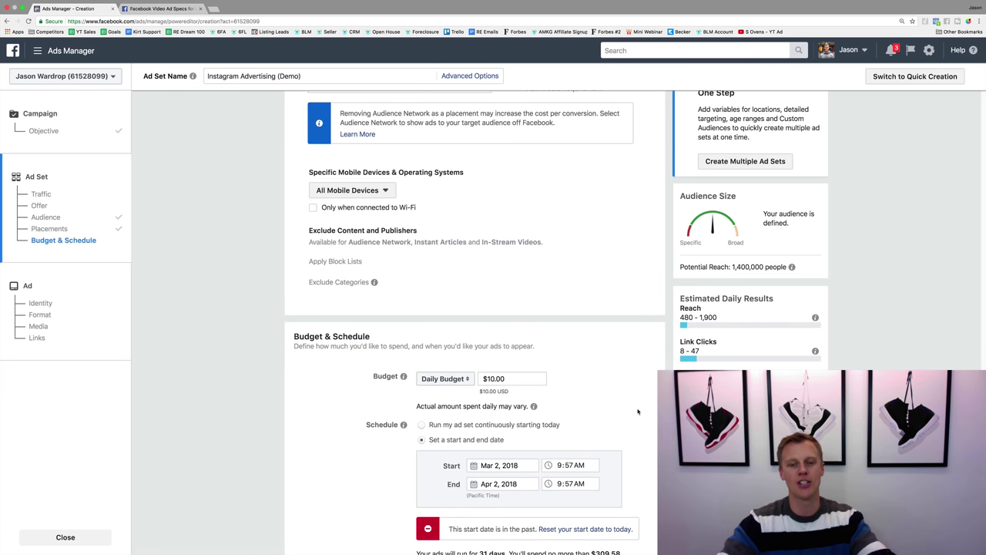
pyautogui.click(421, 424)
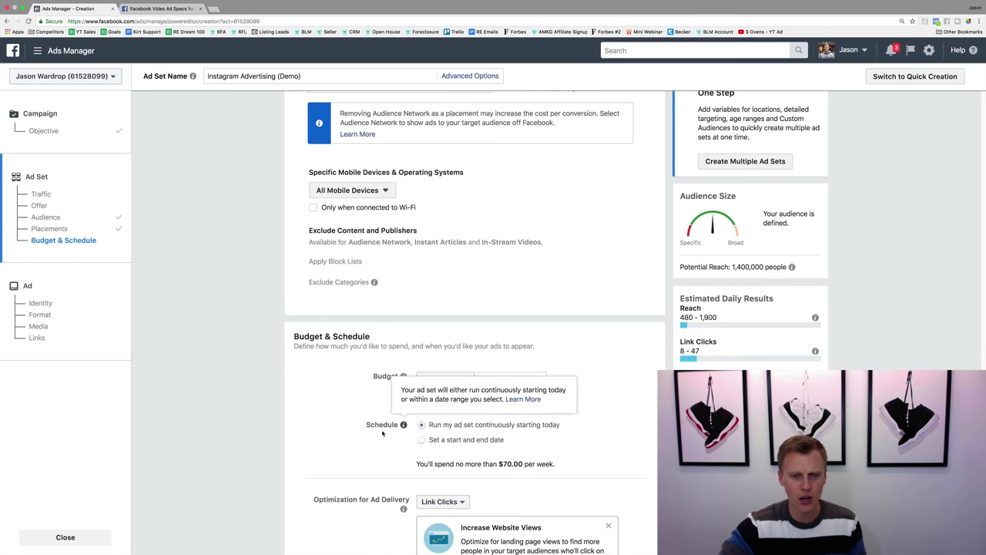
# Step: Keep Link Clicks as the optimization for ad delivery and continue to the ad setup
pyautogui.scroll(-3, 463, 416)
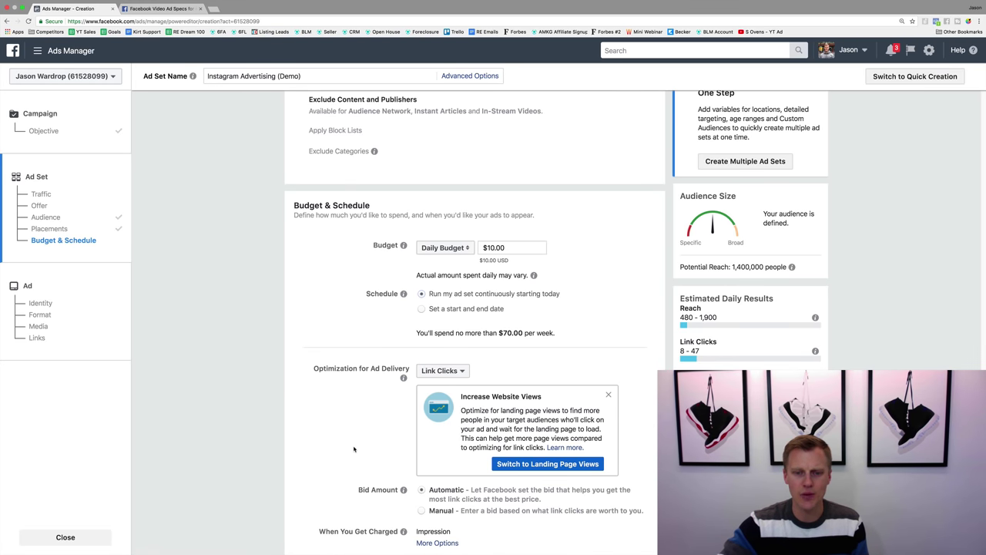
pyautogui.scroll(-3, 357, 443)
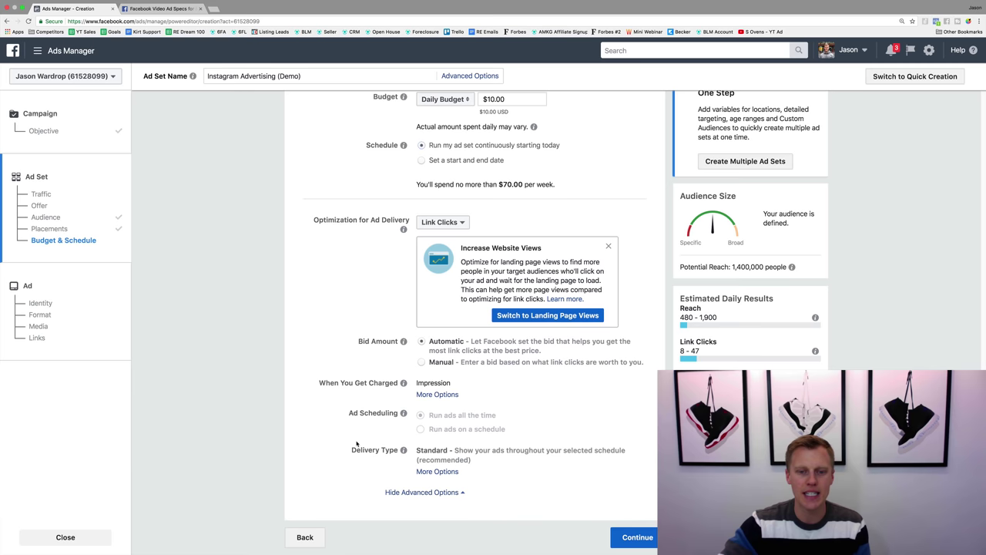
pyautogui.click(459, 223)
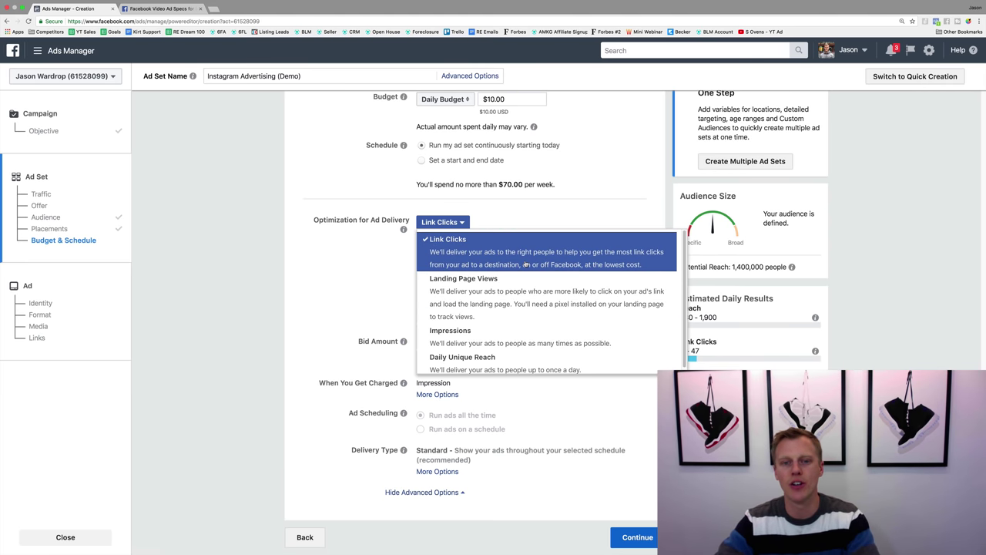
pyautogui.click(526, 259)
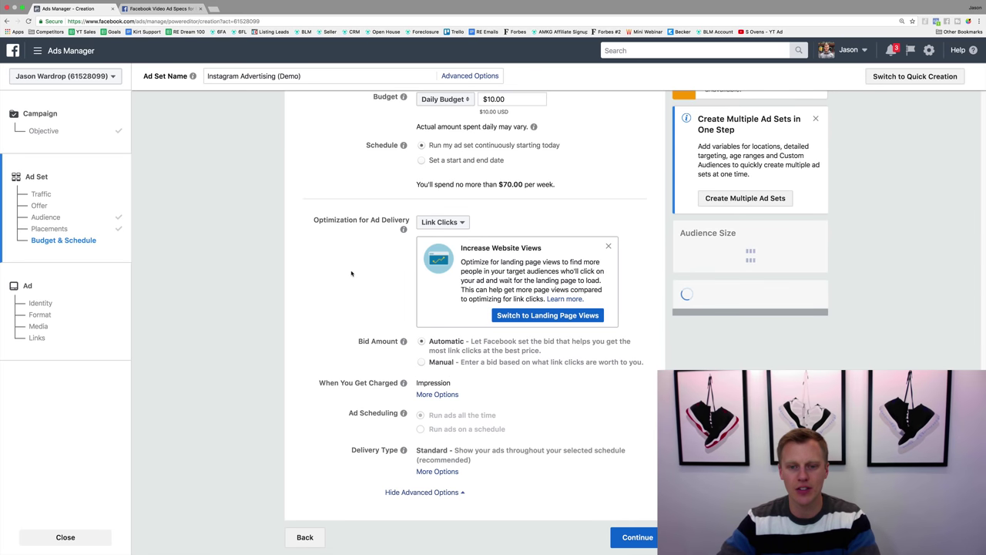
pyautogui.click(636, 536)
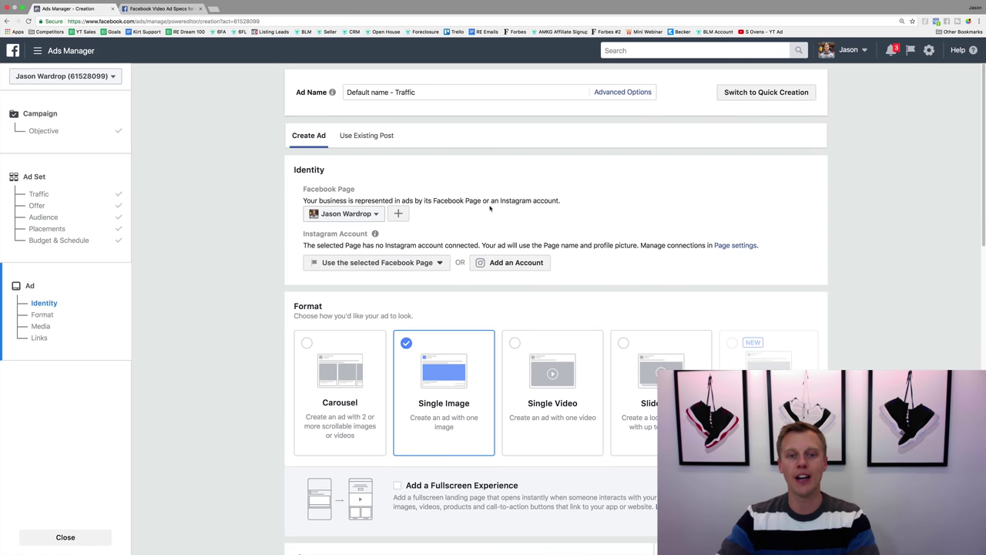
# Step: Review the existing-account and new-account options for connecting an Instagram account, and cancel without connecting one
pyautogui.click(511, 263)
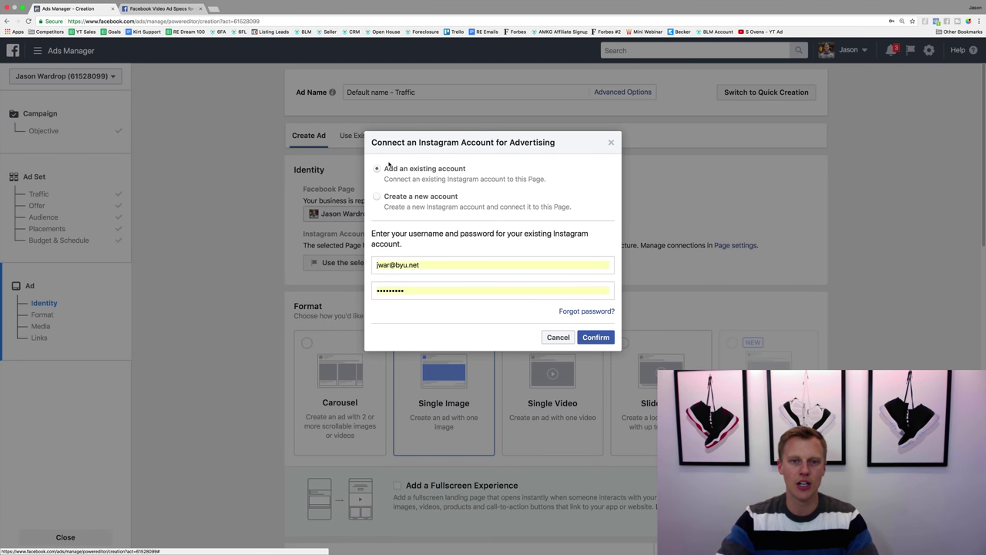
pyautogui.click(379, 197)
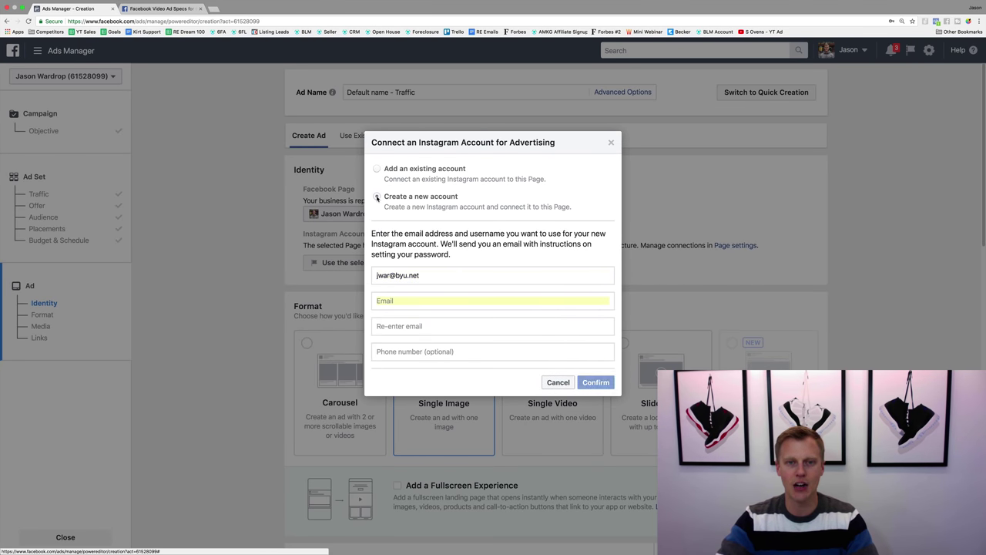
pyautogui.click(558, 382)
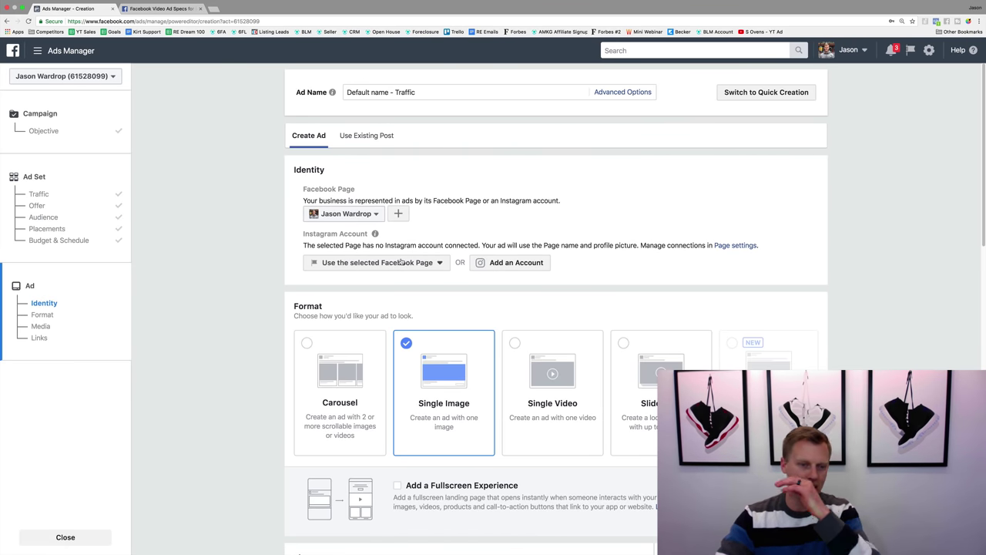
# Step: Choose the Single Video ad format and keep Use the selected Facebook Page as the Instagram account
pyautogui.scroll(-4, 397, 274)
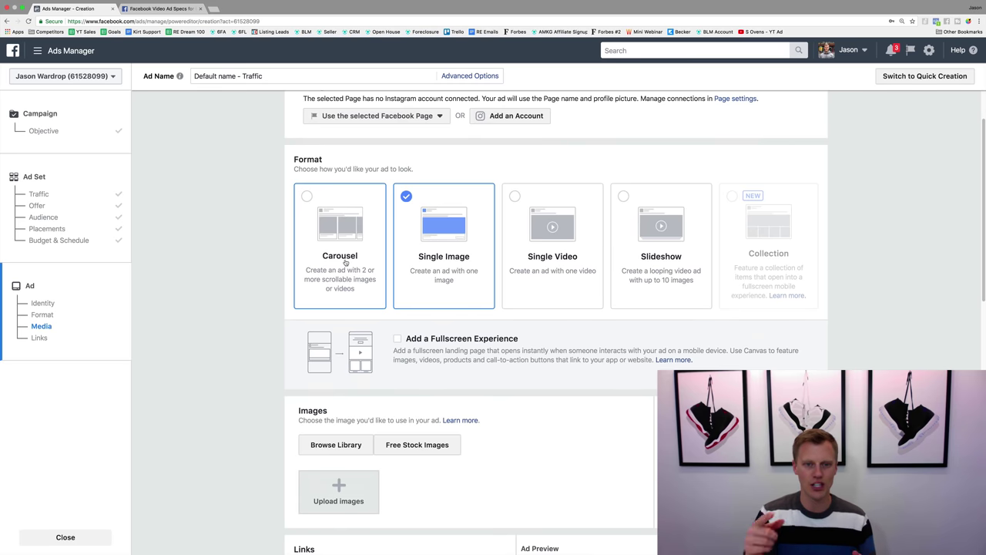
pyautogui.click(547, 238)
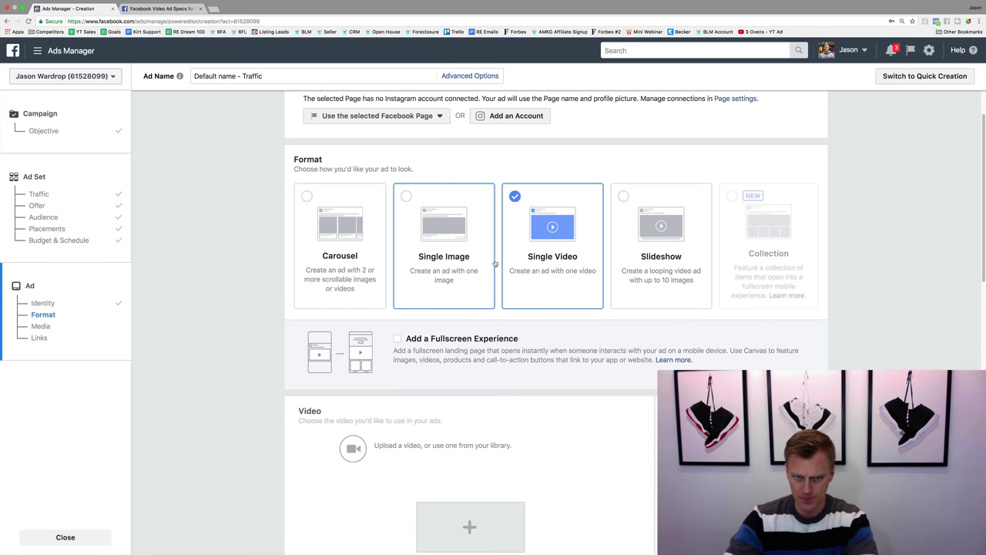
pyautogui.scroll(3, 495, 263)
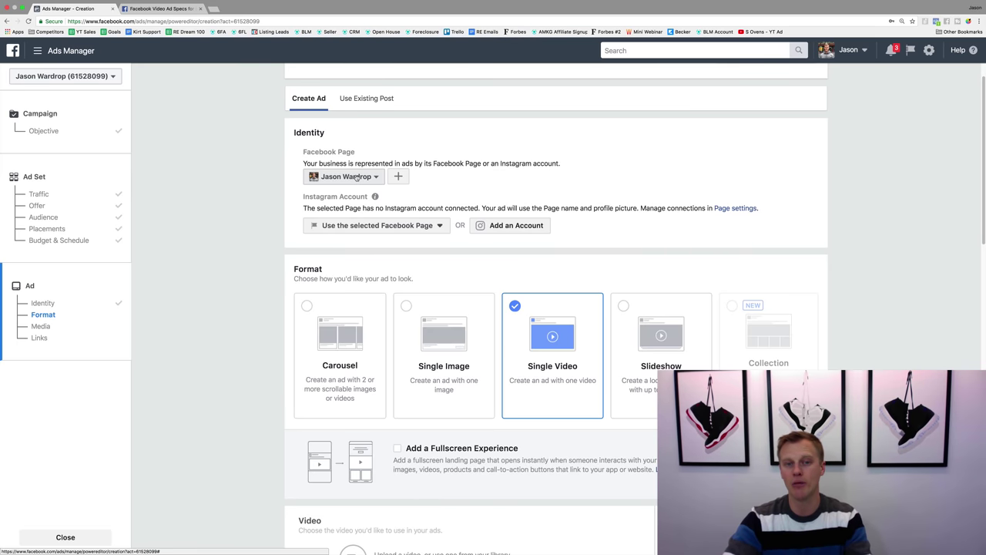
pyautogui.click(377, 225)
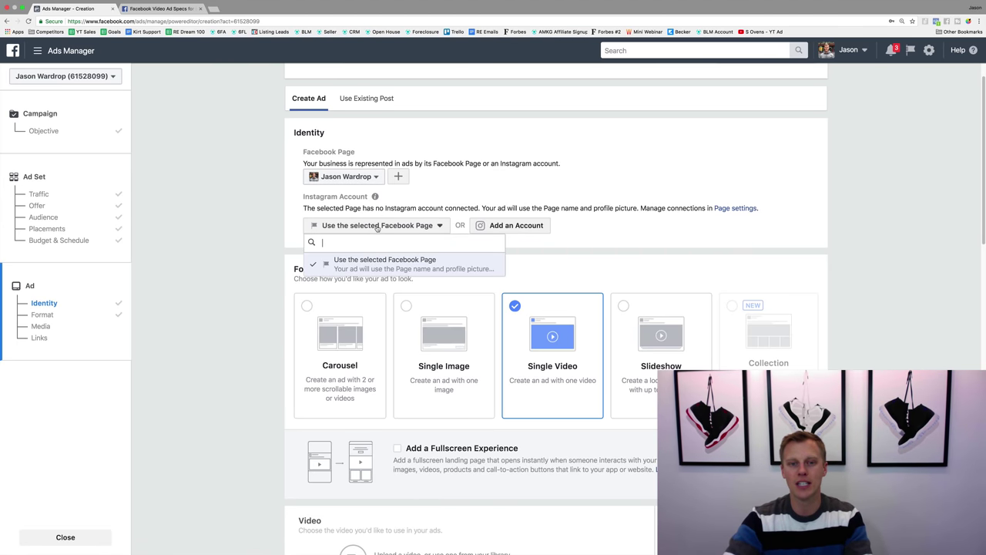
pyautogui.click(424, 267)
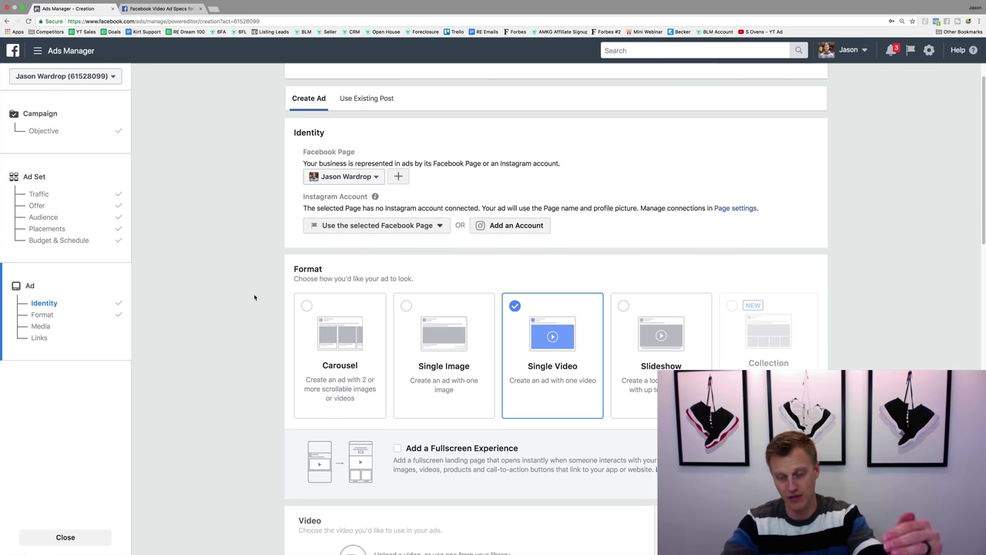
# Step: Add the 10-second (0:10) video from the account's video library as the ad's media
pyautogui.scroll(-5, 254, 298)
pyautogui.scroll(-3, 254, 296)
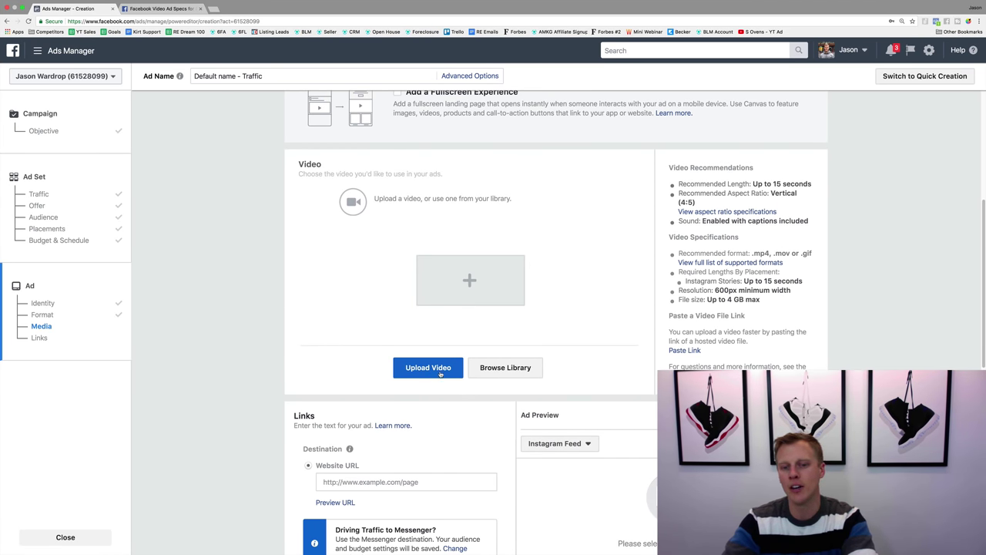
pyautogui.click(510, 368)
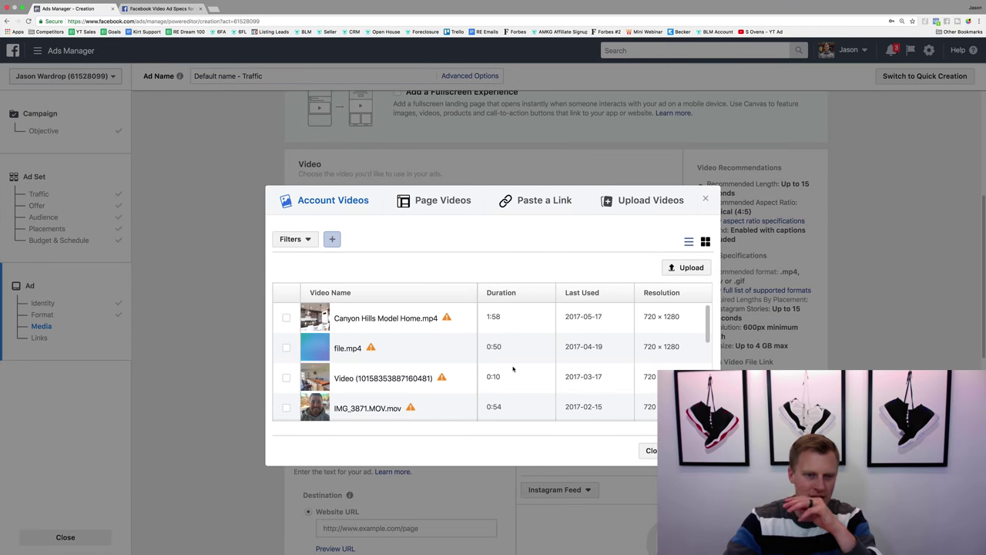
pyautogui.click(286, 350)
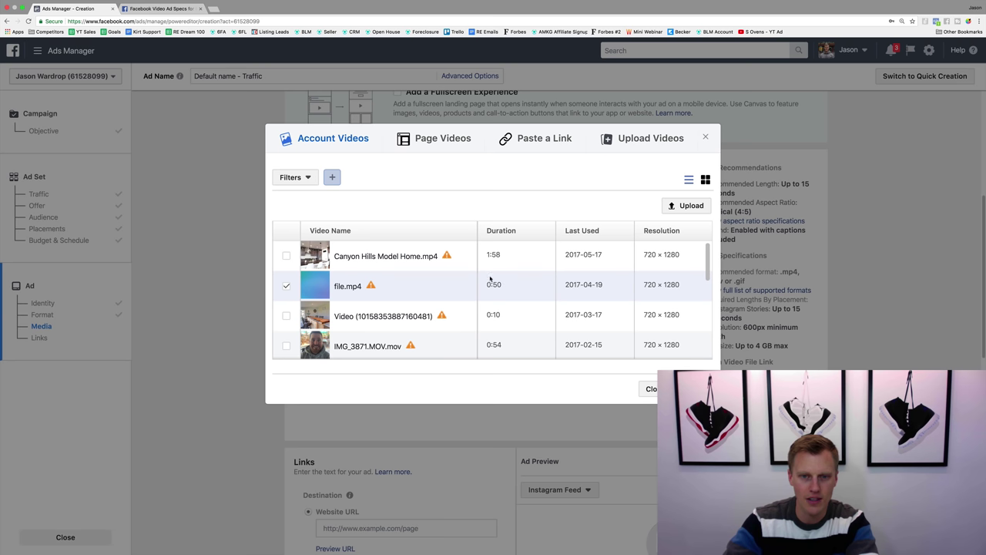
pyautogui.click(286, 315)
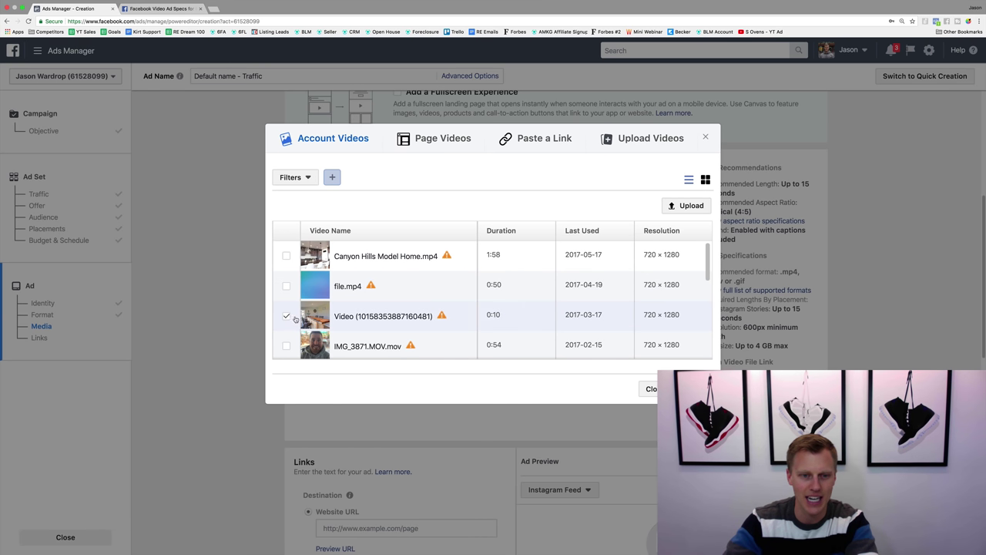
pyautogui.click(689, 388)
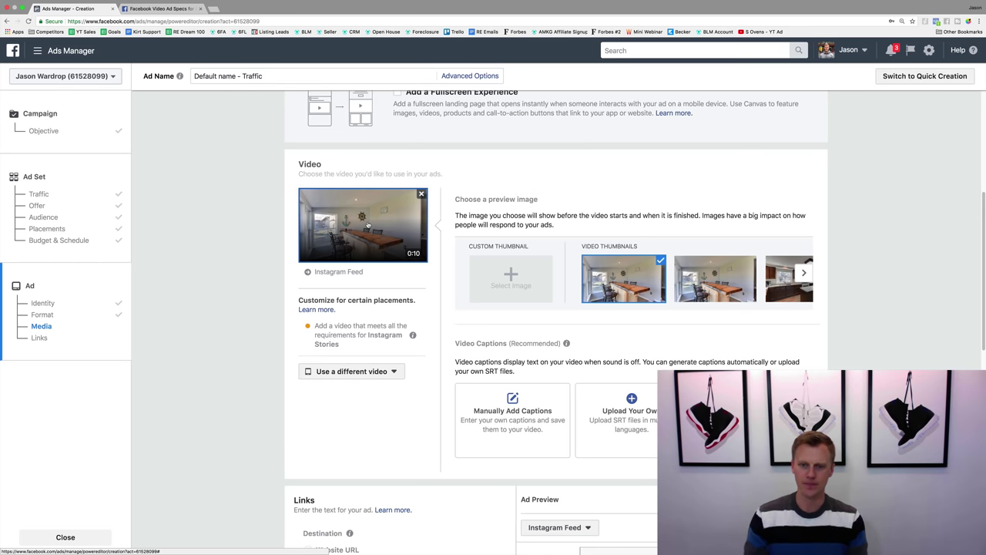
pyautogui.scroll(-5, 366, 225)
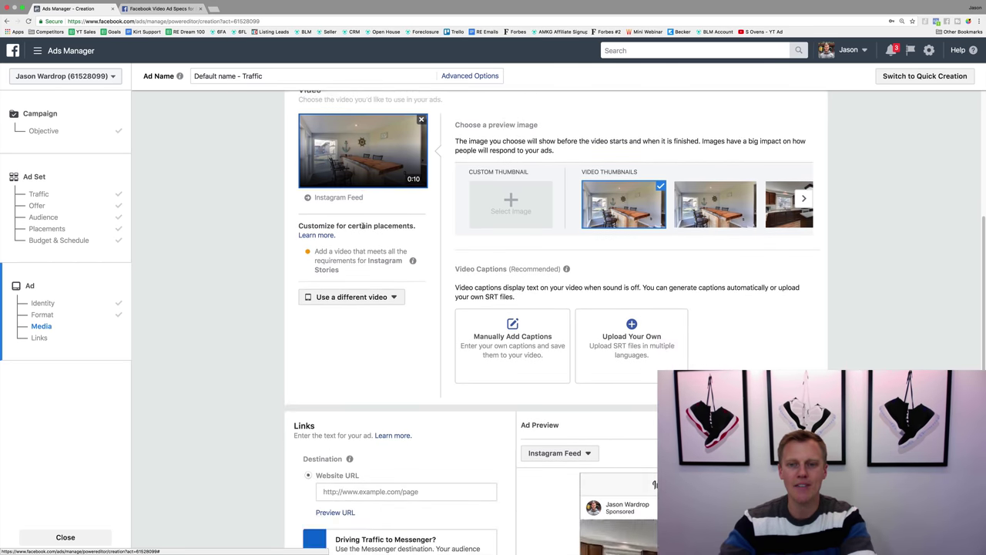
pyautogui.scroll(-3, 365, 229)
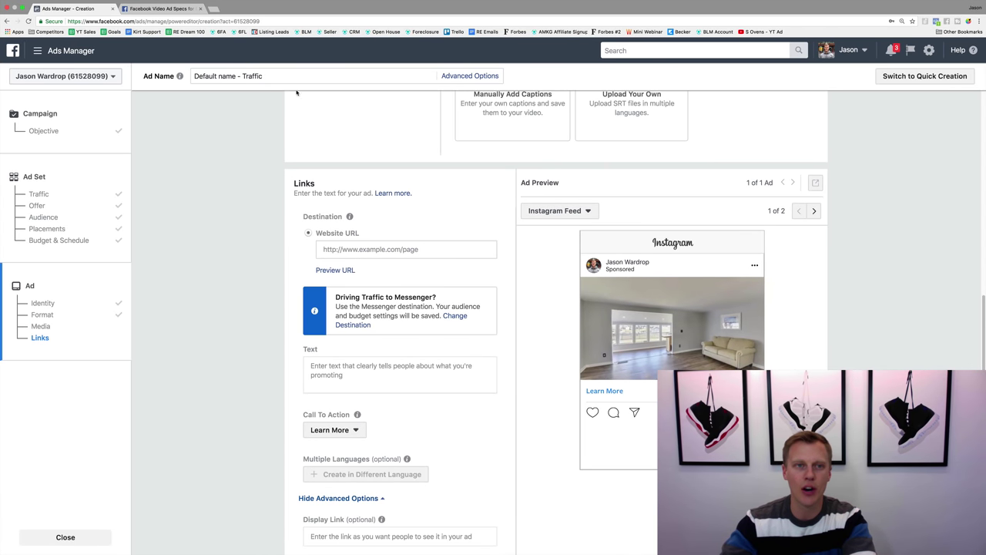
pyautogui.click(356, 250)
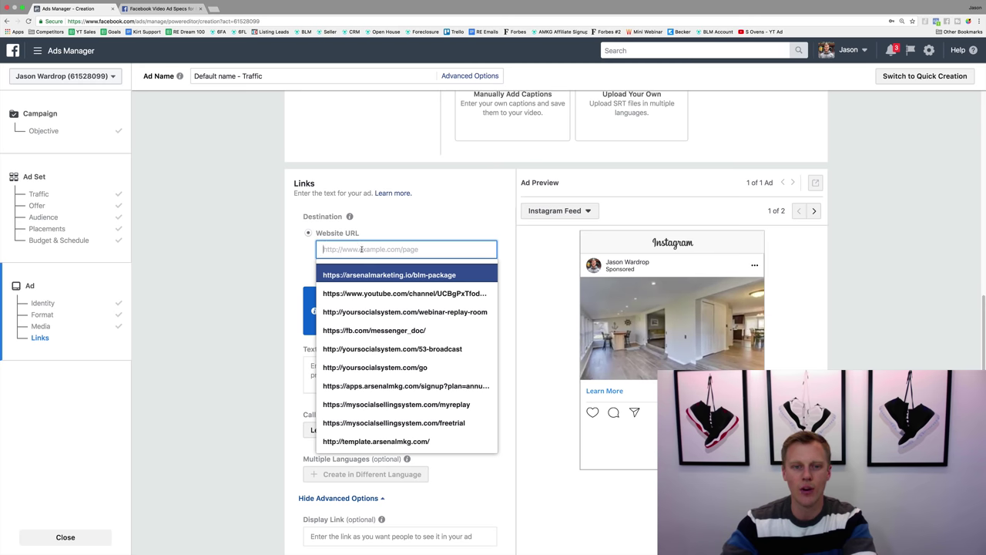
pyautogui.click(213, 9)
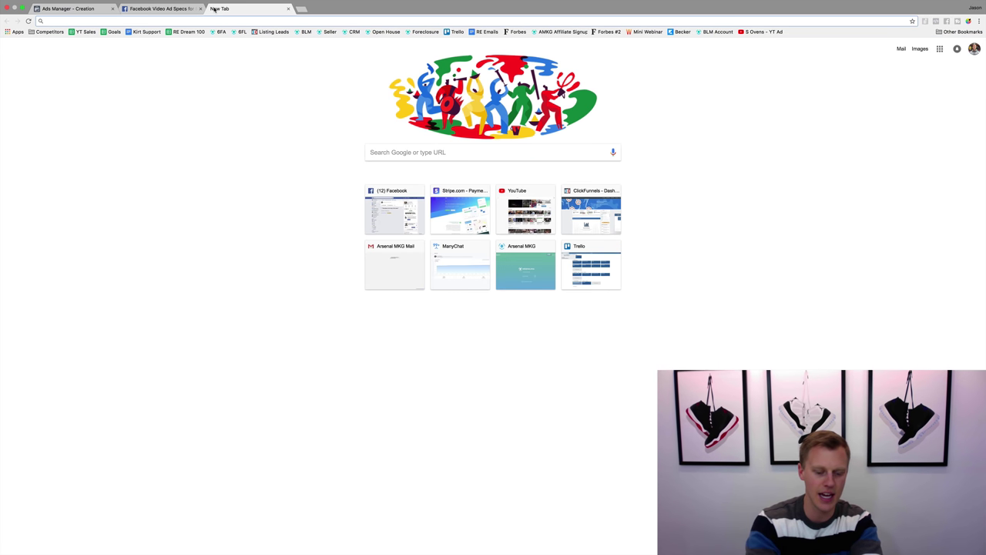
pyautogui.write('goog')
pyautogui.press('Return')
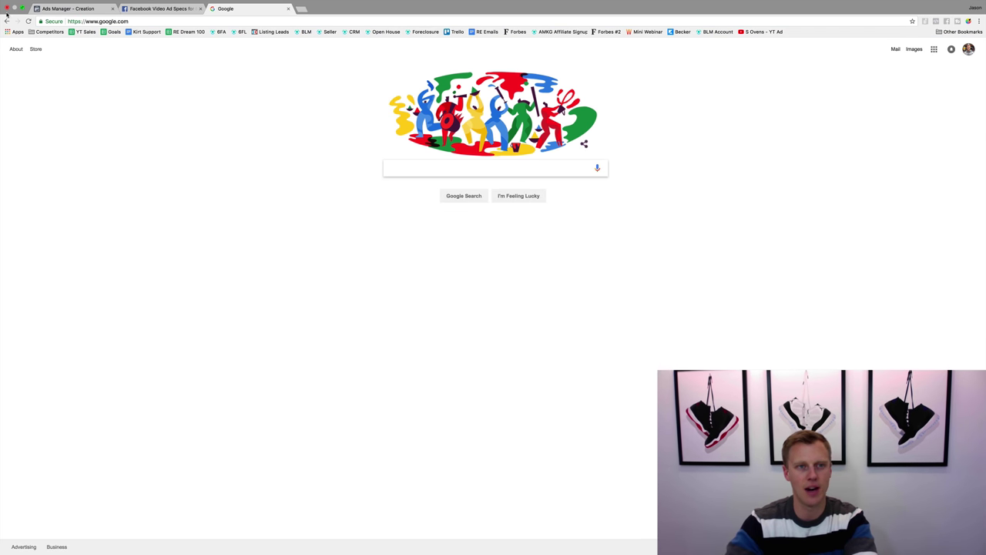
pyautogui.click(125, 21)
pyautogui.hotkey('ctrl', 'c')
pyautogui.click(70, 8)
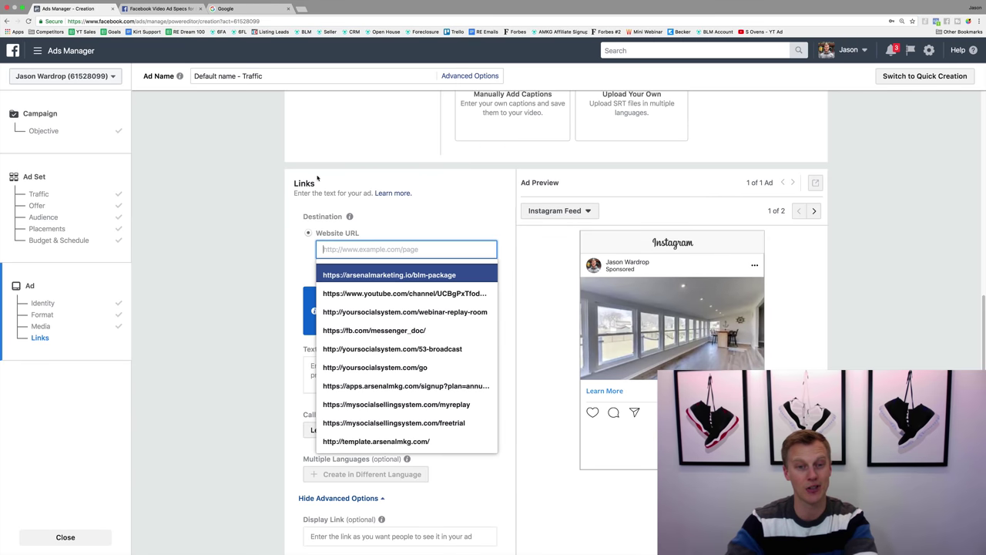
pyautogui.hotkey('ctrl', 'v')
pyautogui.click(358, 274)
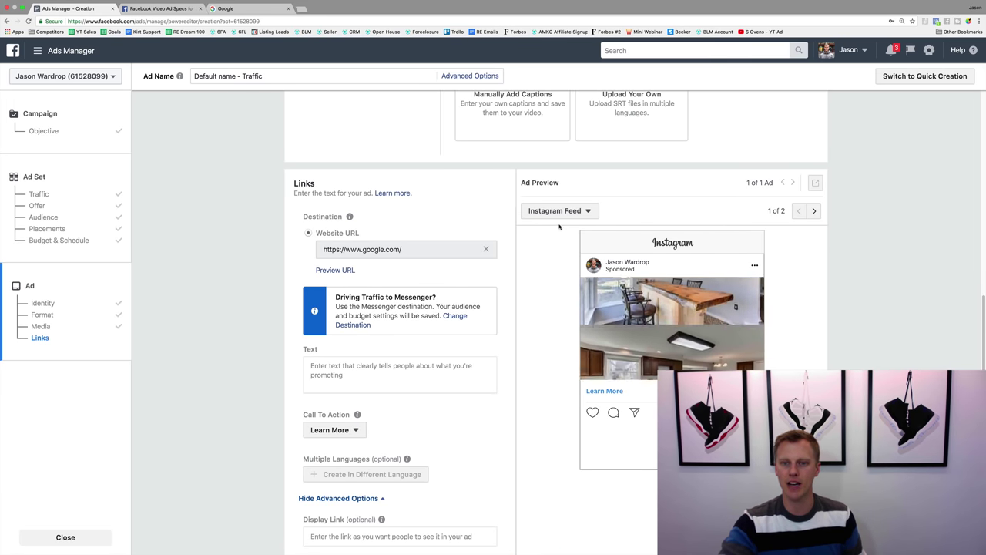
# Step: Preview the ad for Instagram Stories and check the Instagram Stories video requirements on the Facebook video ad specs page
pyautogui.click(815, 211)
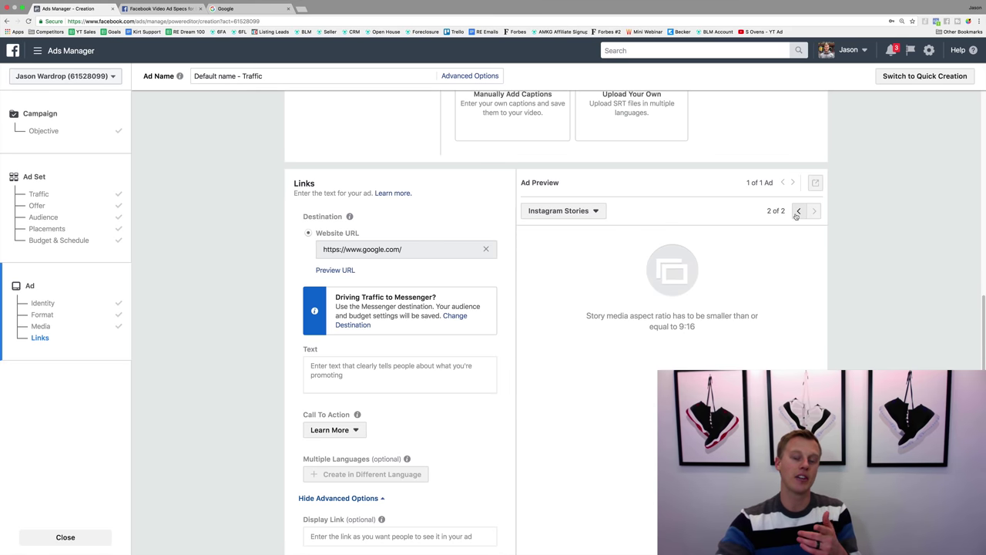
pyautogui.hotkey('ctrl', 'Tab')
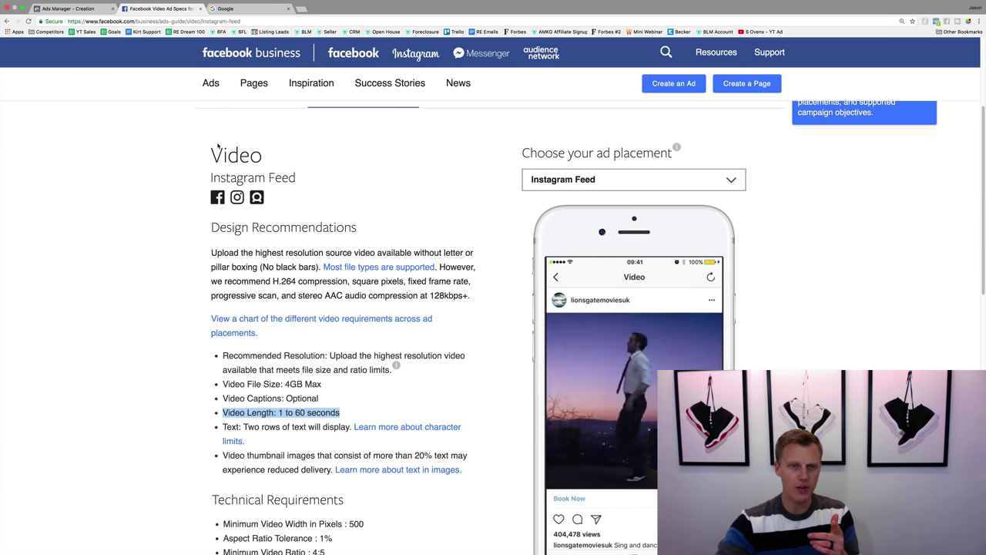
pyautogui.click(589, 180)
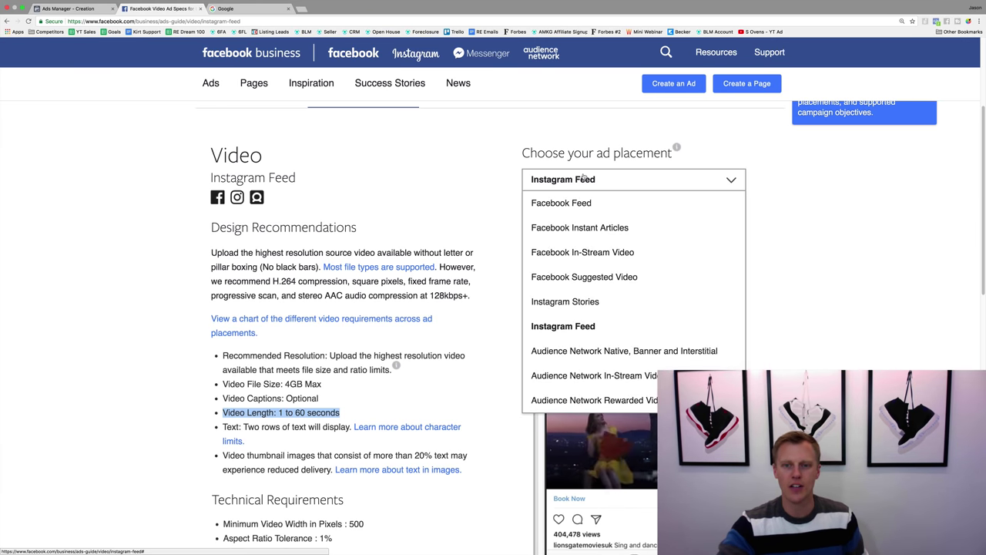
pyautogui.click(586, 301)
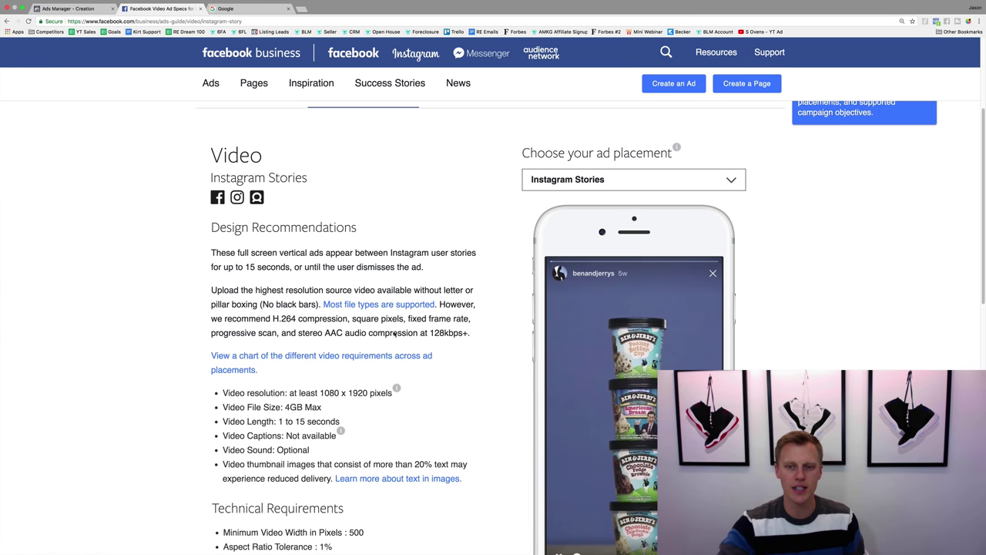
pyautogui.scroll(-1, 163, 360)
pyautogui.scroll(-1, 163, 360)
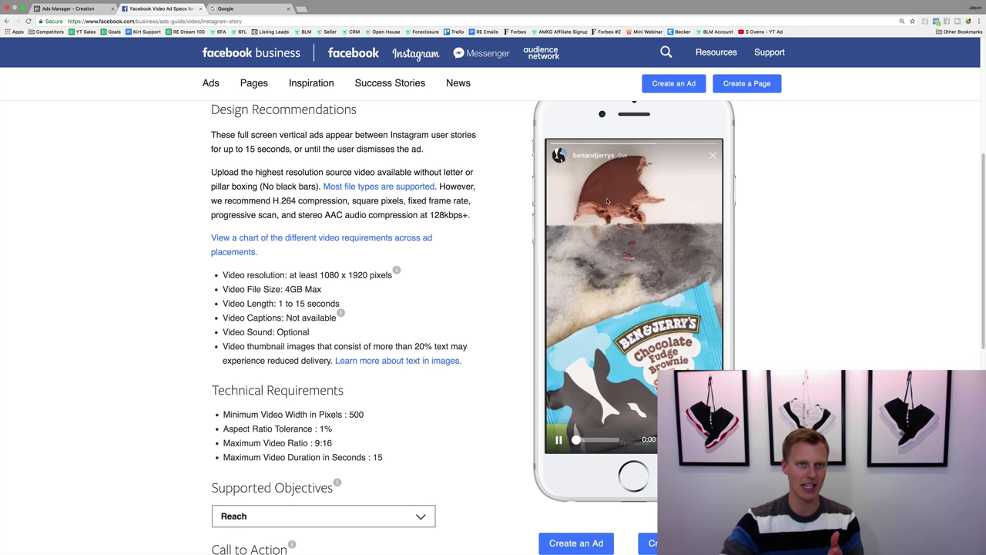
# Step: Return to Ads Manager, review the ad's video section, and switch the ad preview back to Instagram Feed
pyautogui.click(80, 10)
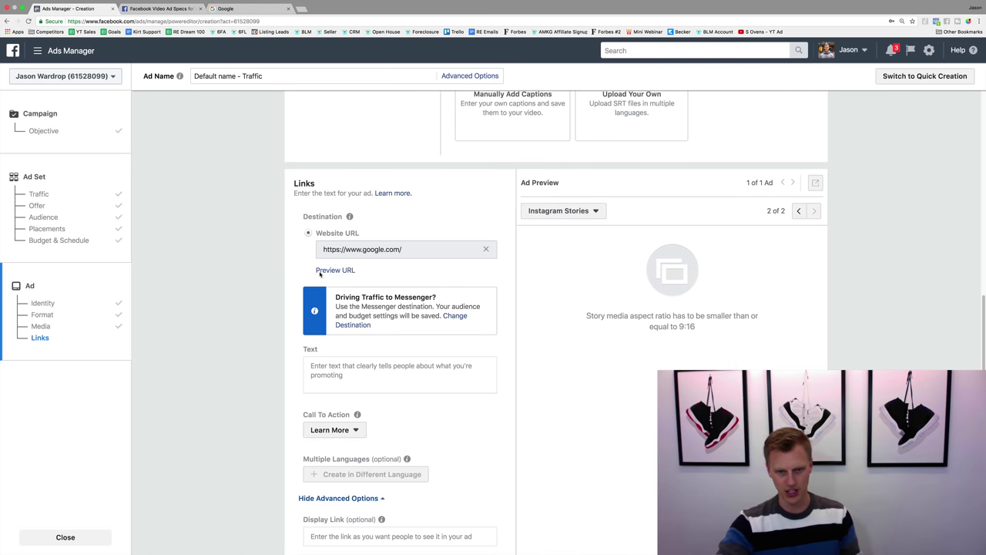
pyautogui.scroll(5, 319, 273)
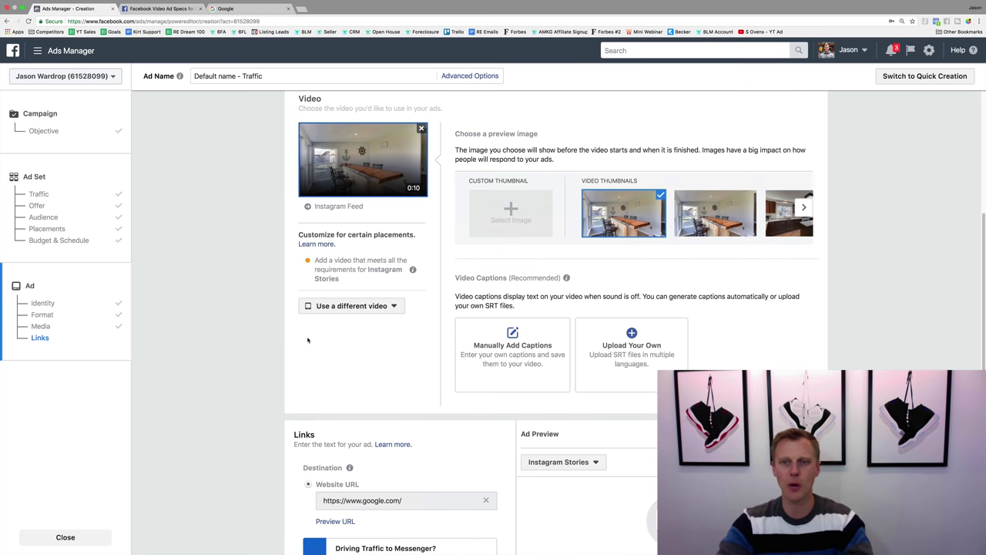
pyautogui.scroll(2, 308, 340)
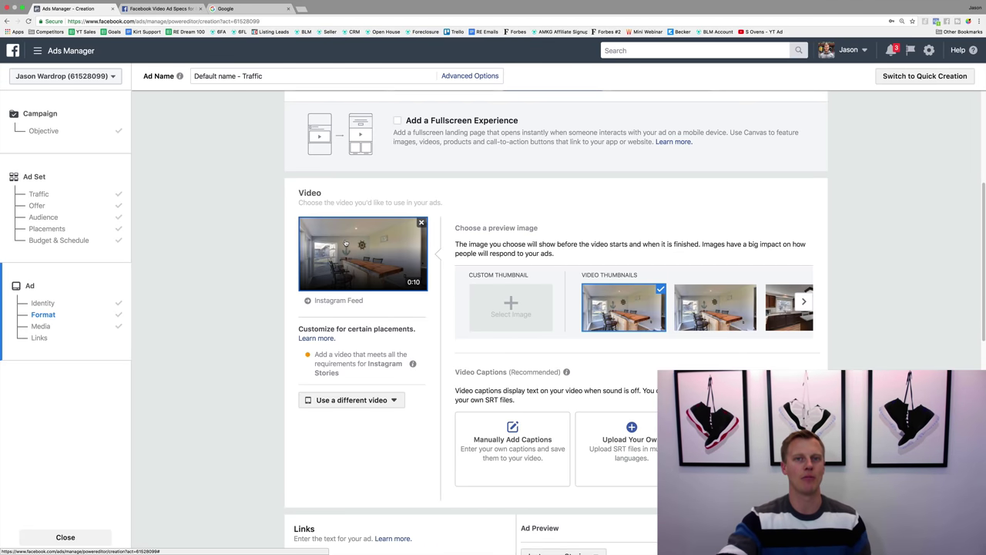
pyautogui.scroll(-5, 351, 262)
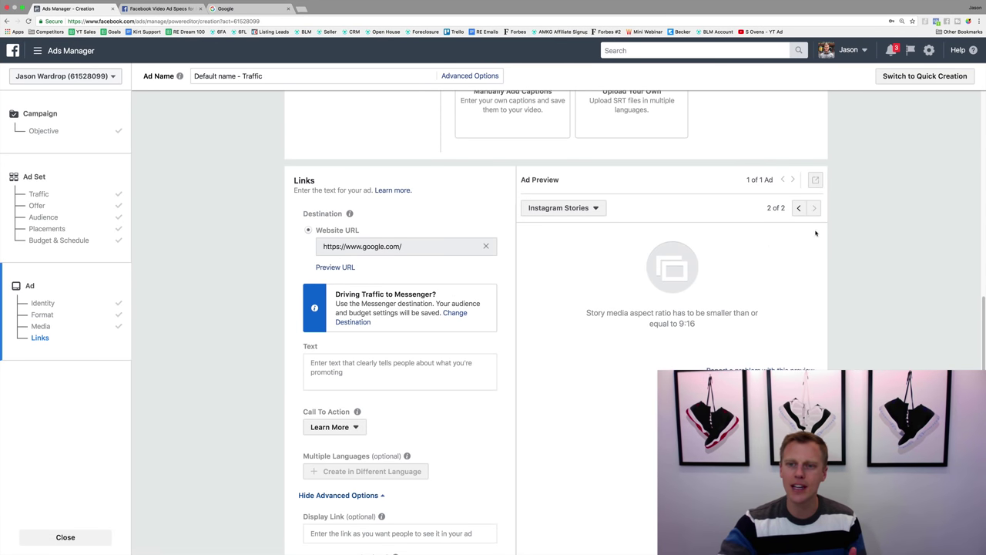
pyautogui.click(799, 208)
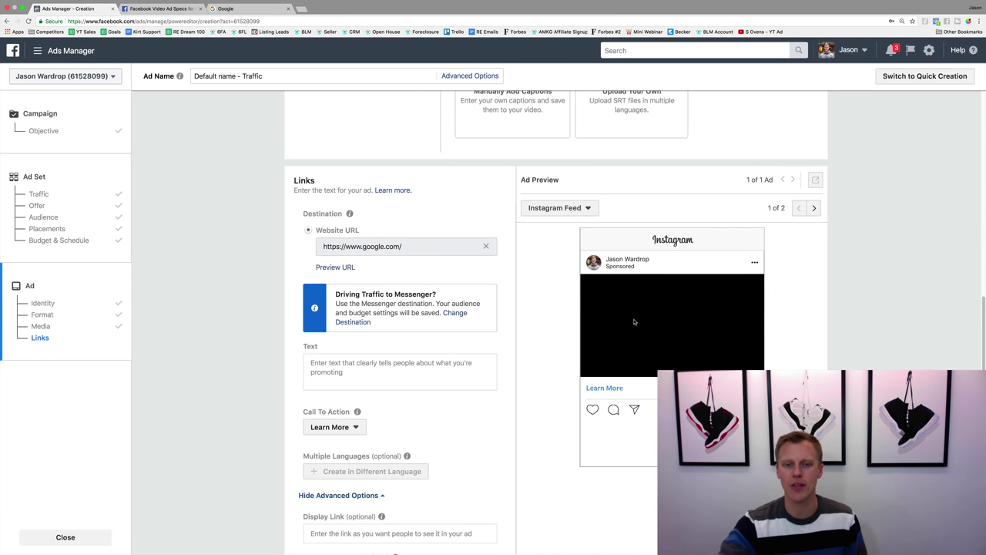
# Step: Enter "Type your text..." as the ad text and keep Learn More as the call to action
pyautogui.click(377, 359)
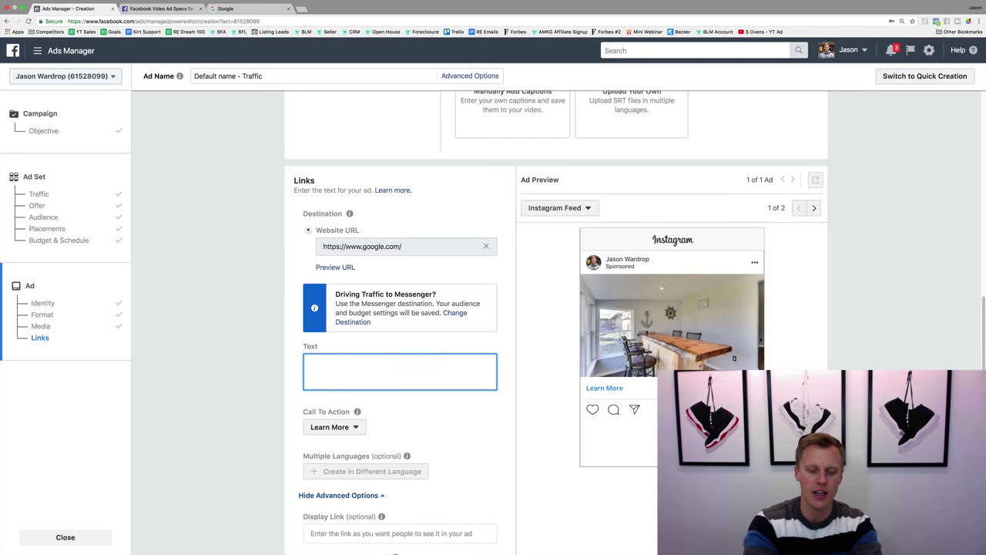
pyautogui.write('Type your text...')
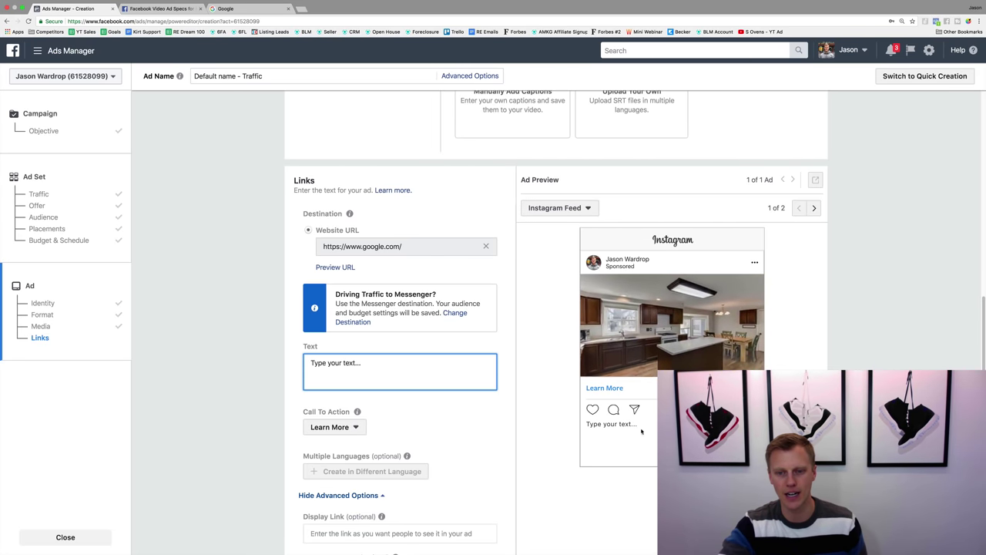
pyautogui.scroll(-1, 437, 412)
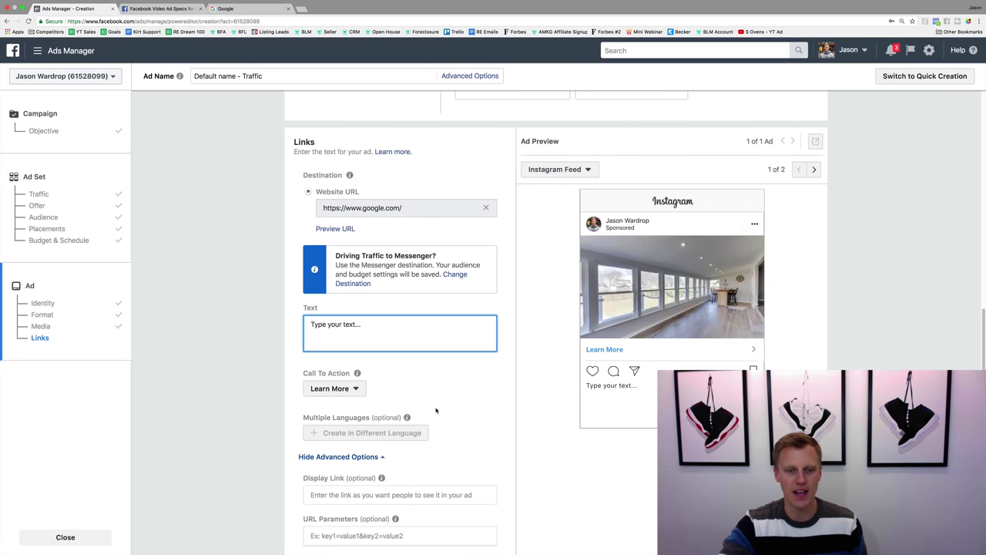
pyautogui.click(356, 390)
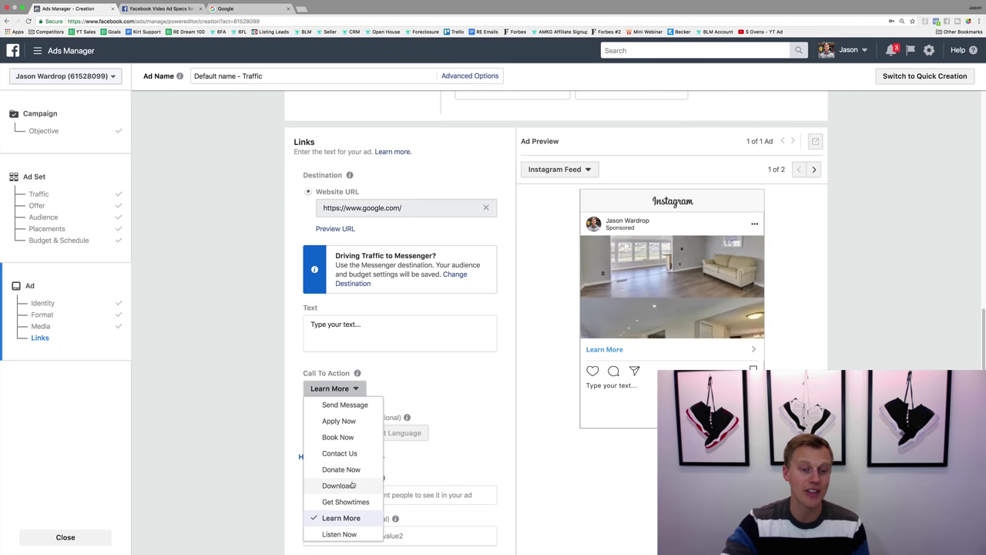
pyautogui.scroll(-2, 353, 478)
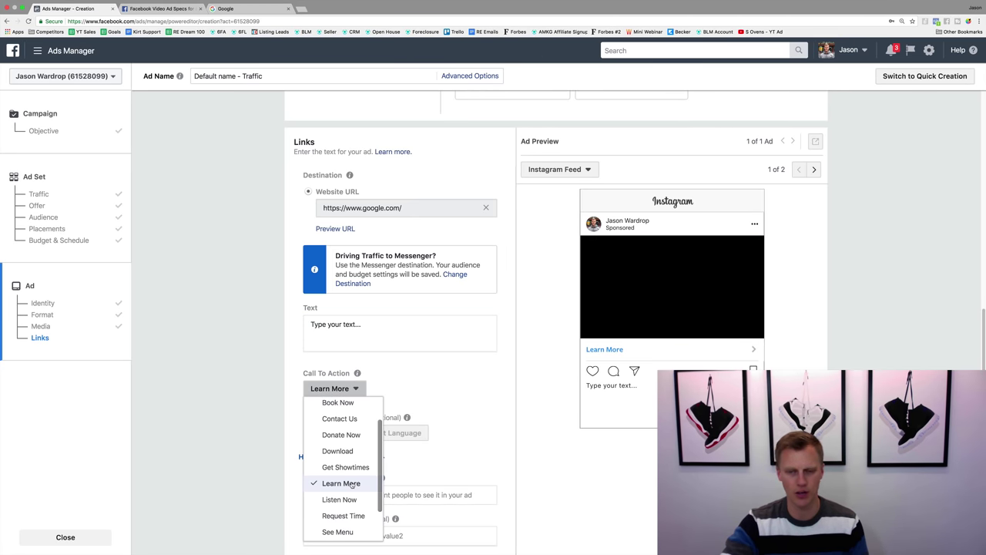
pyautogui.click(351, 484)
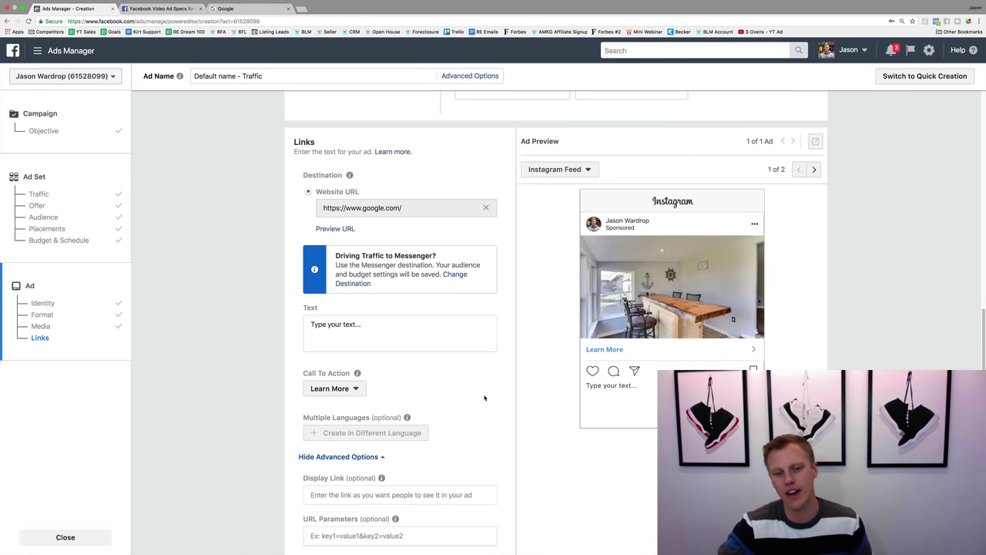
pyautogui.scroll(-3, 509, 379)
pyautogui.scroll(-3, 509, 379)
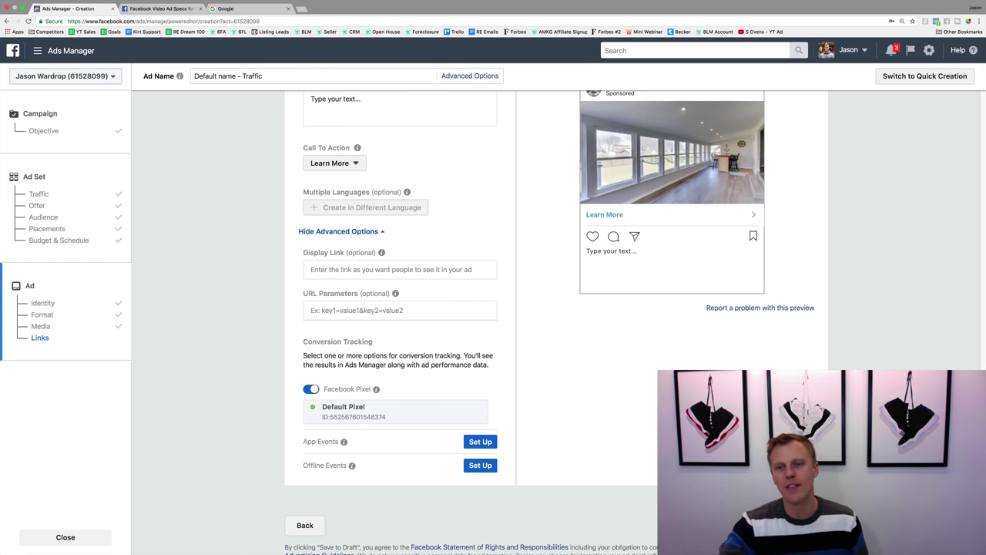
pyautogui.scroll(4, 548, 457)
pyautogui.scroll(3, 550, 457)
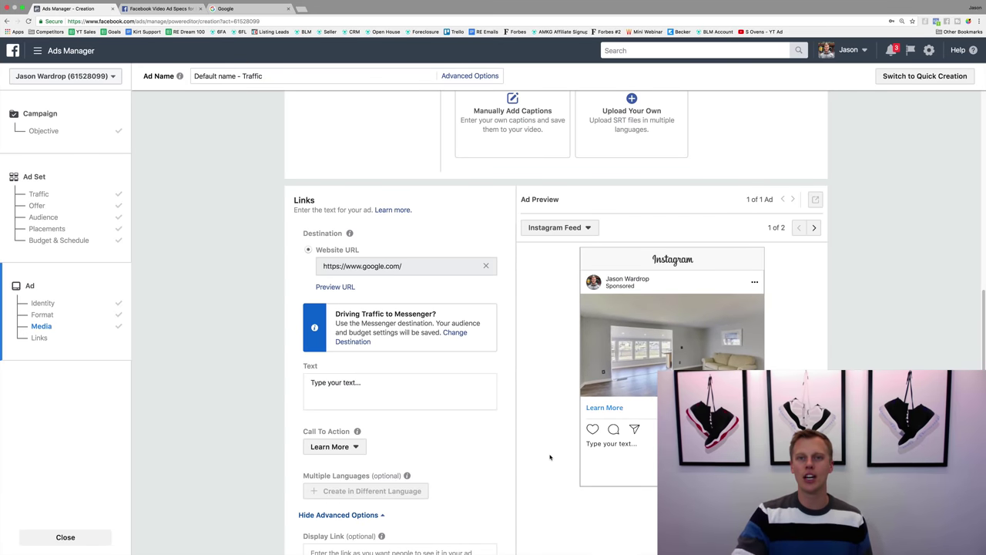